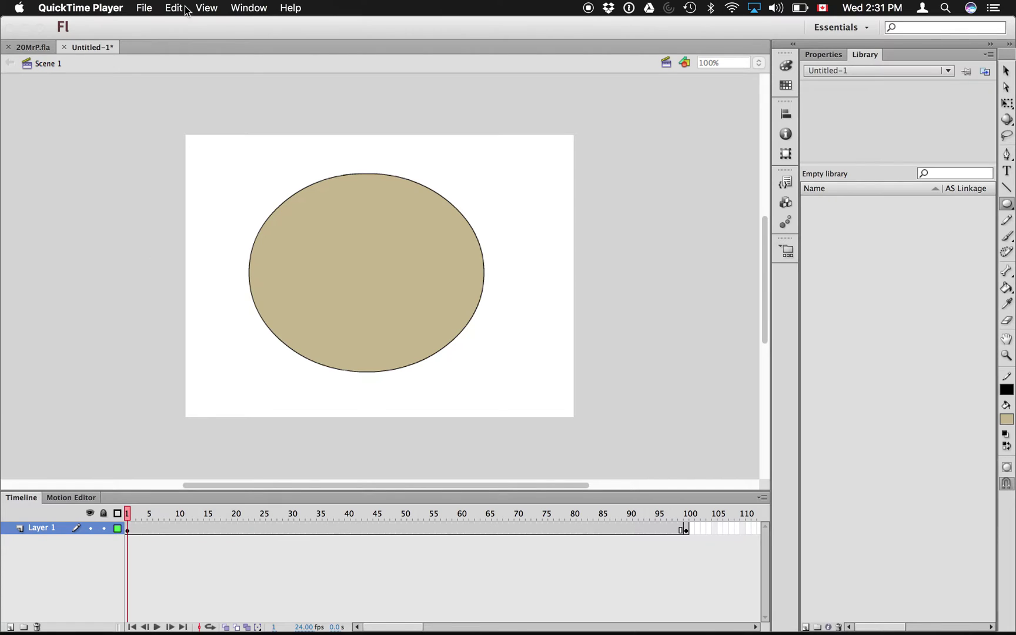
Play back the timeline to review the tan face, then stop playback.
left_click(188, 24)
key("Return")
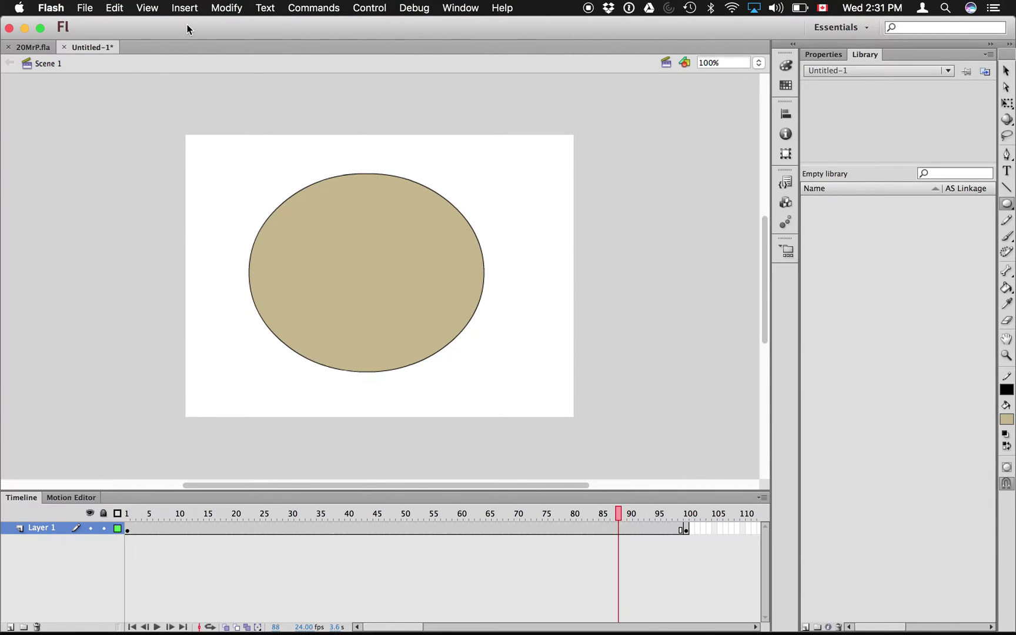
key("super+z")
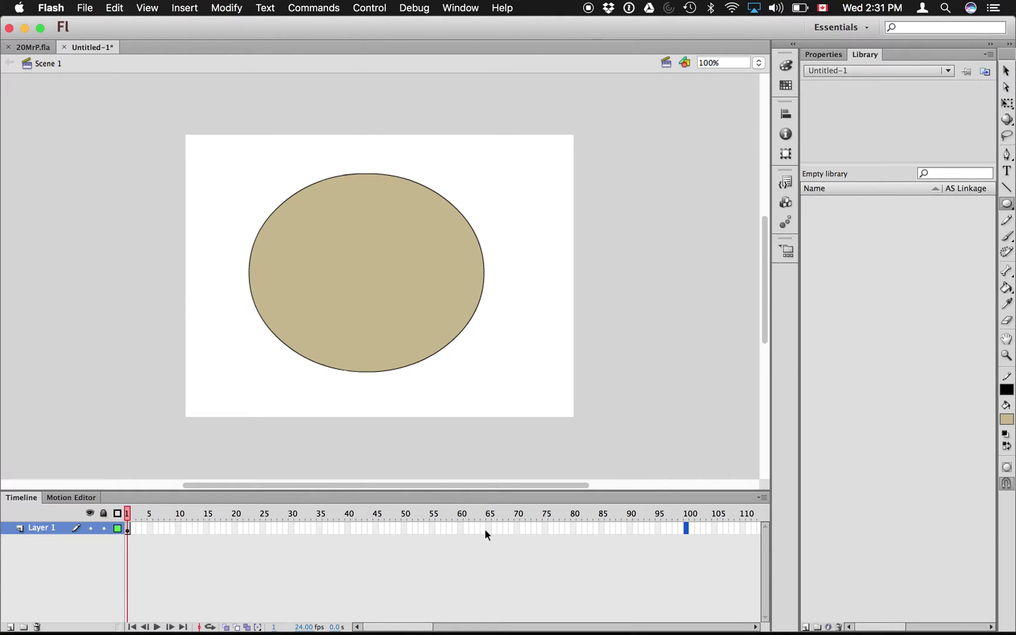
Insert a keyframe at frame 100 on Layer 1 and scrub the playhead to check the face.
right_click(686, 527)
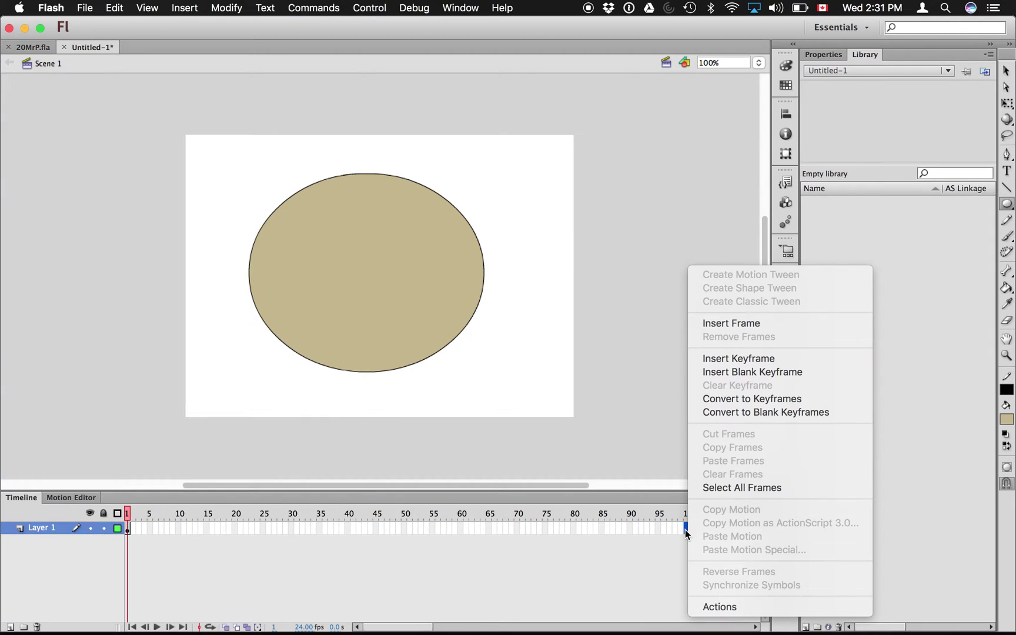
left_click(707, 363)
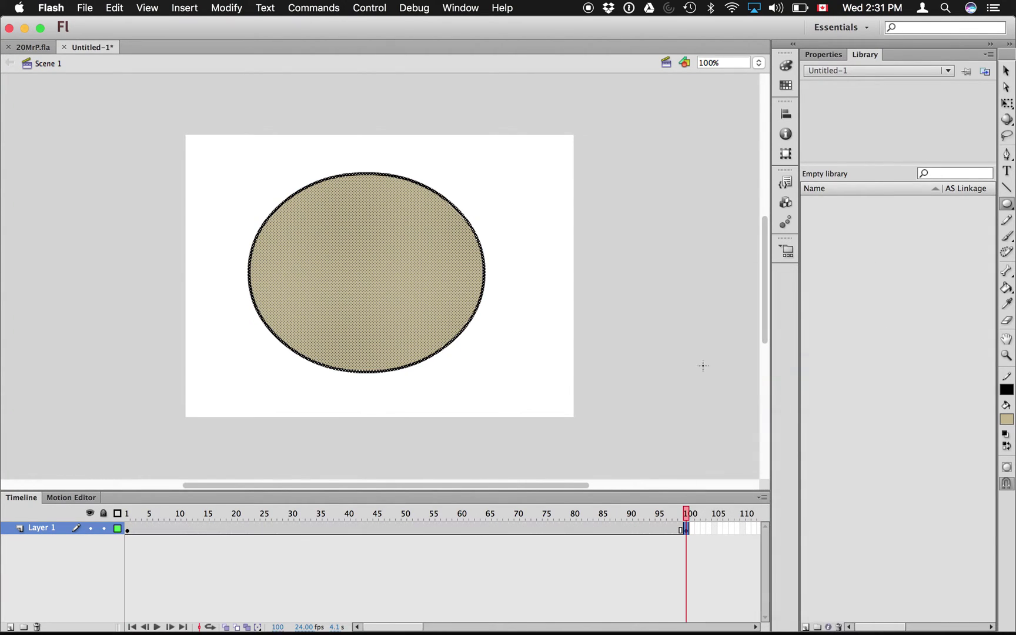
left_click_drag(685, 513, 683, 562)
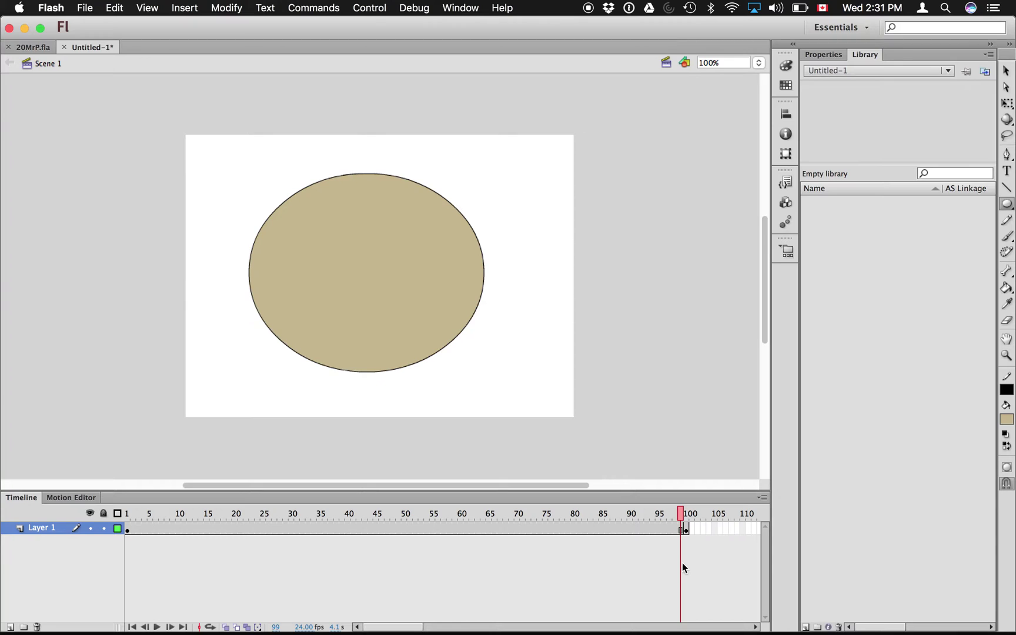
left_click_drag(682, 563, 574, 565)
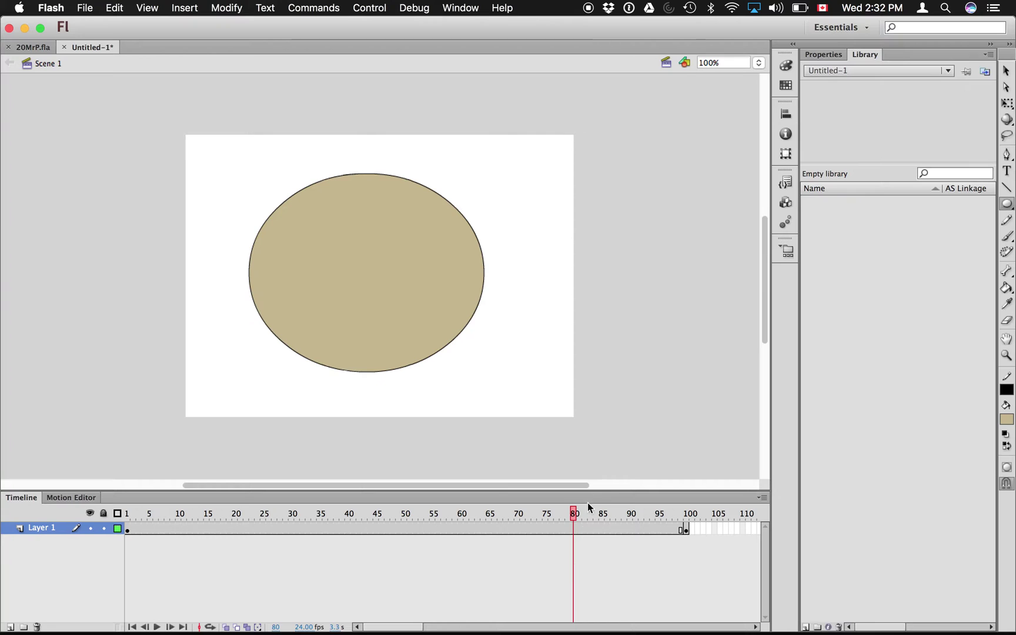
left_click_drag(574, 512, 370, 501)
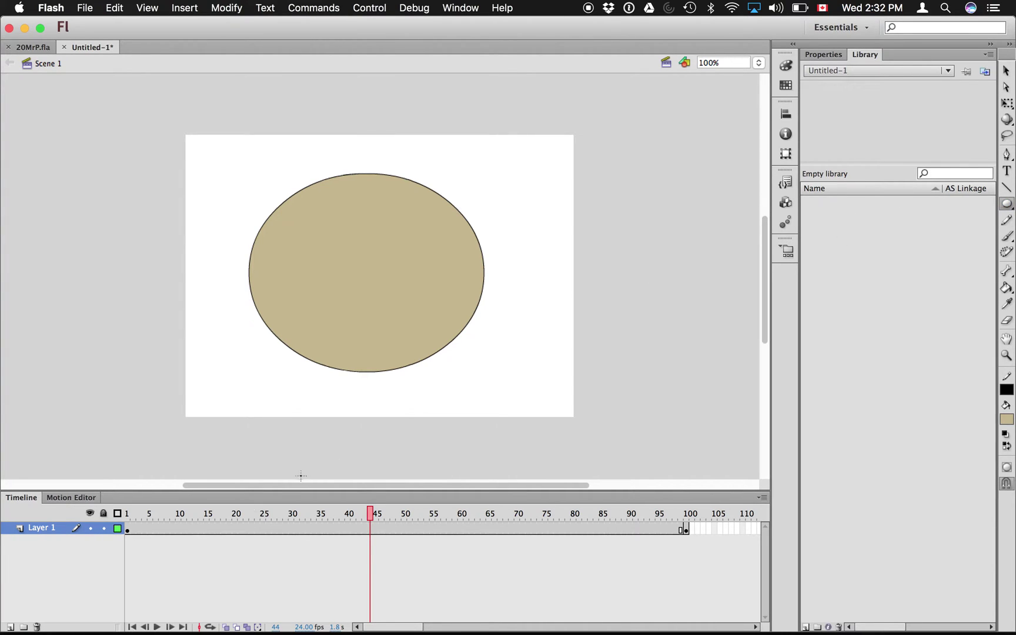
Add Layer 3 and draw outlined eye circles on its frame 1, toggling Layer 1 to check them.
left_click(9, 628)
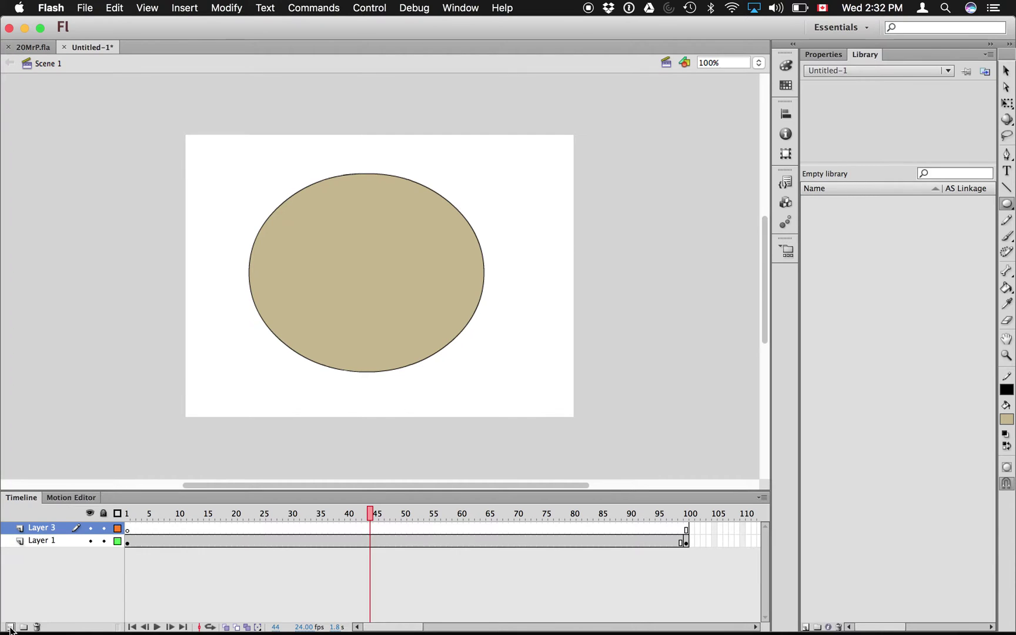
left_click(128, 531)
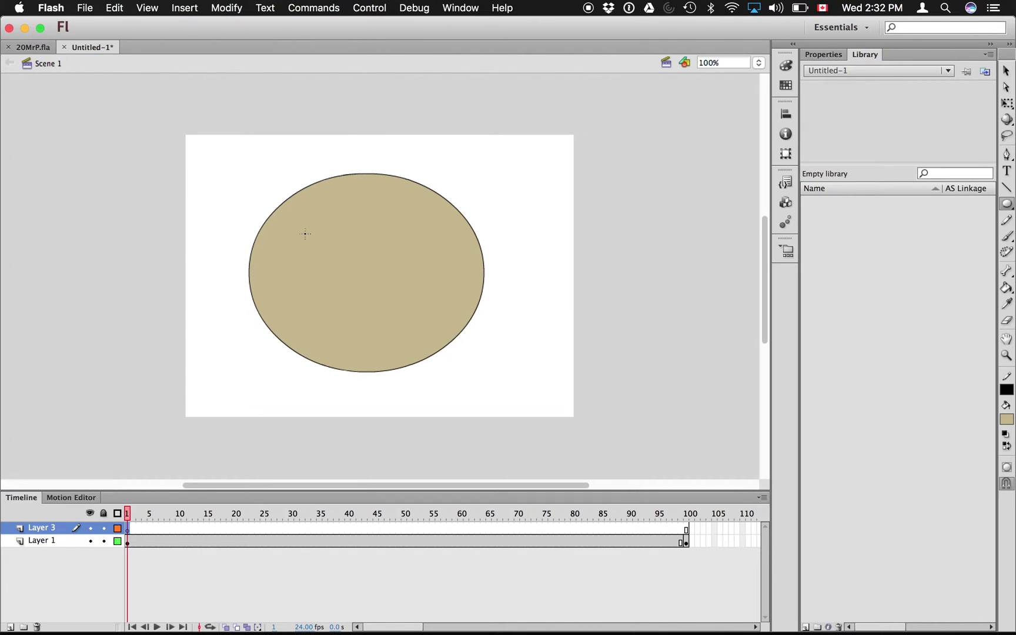
mouse_move(306, 235)
left_mouse_down()
mouse_move(352, 262)
mouse_move(342, 254)
mouse_move(431, 281)
left_mouse_up()
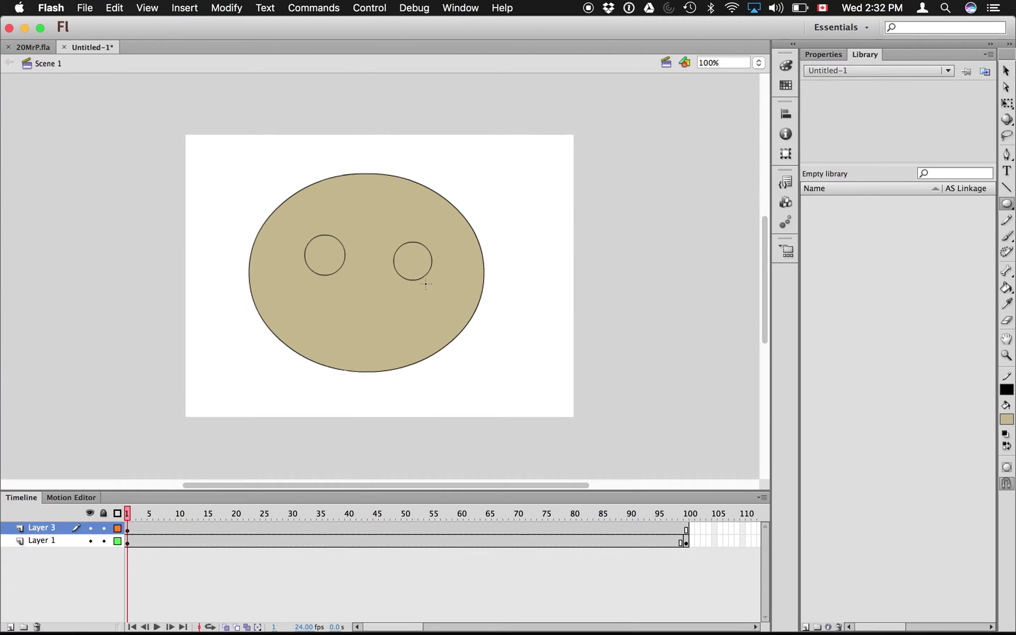
left_click(90, 540)
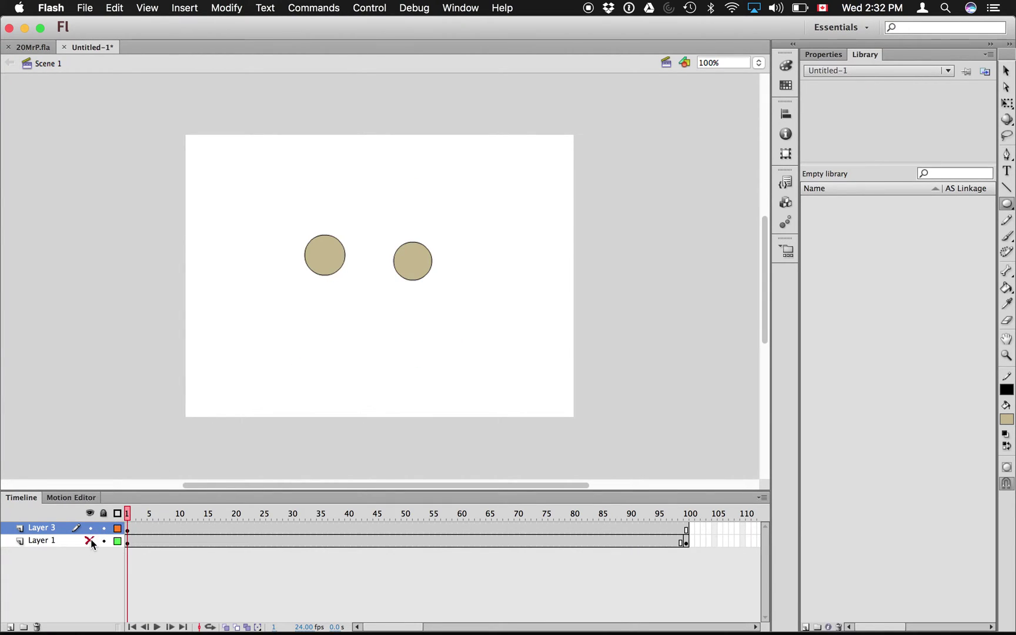
left_click(90, 540)
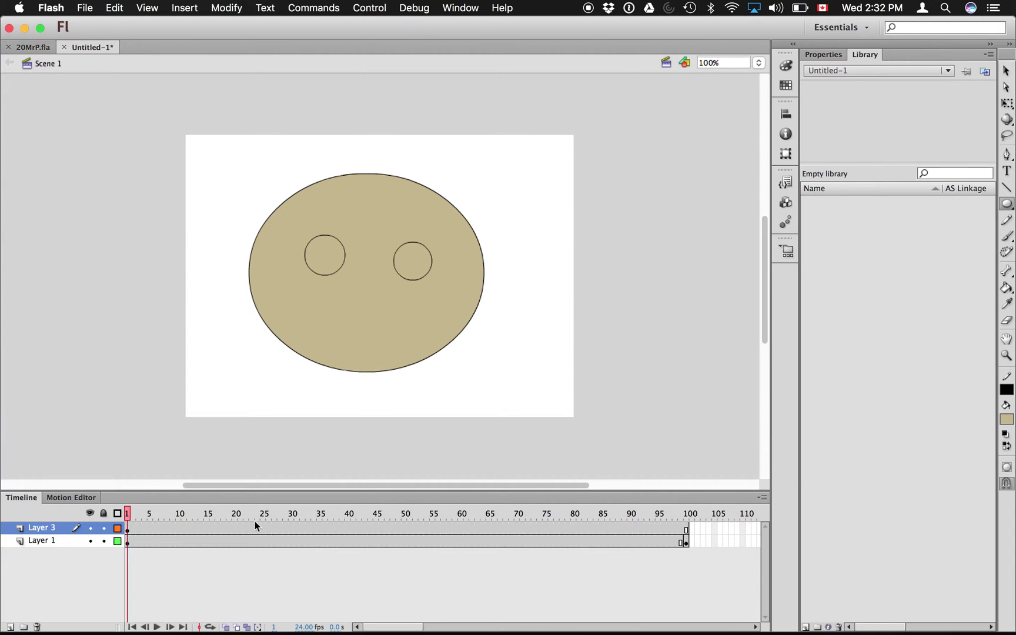
Insert a blank keyframe at frame 30 on the eye layer so the eyes vanish.
left_click(290, 525)
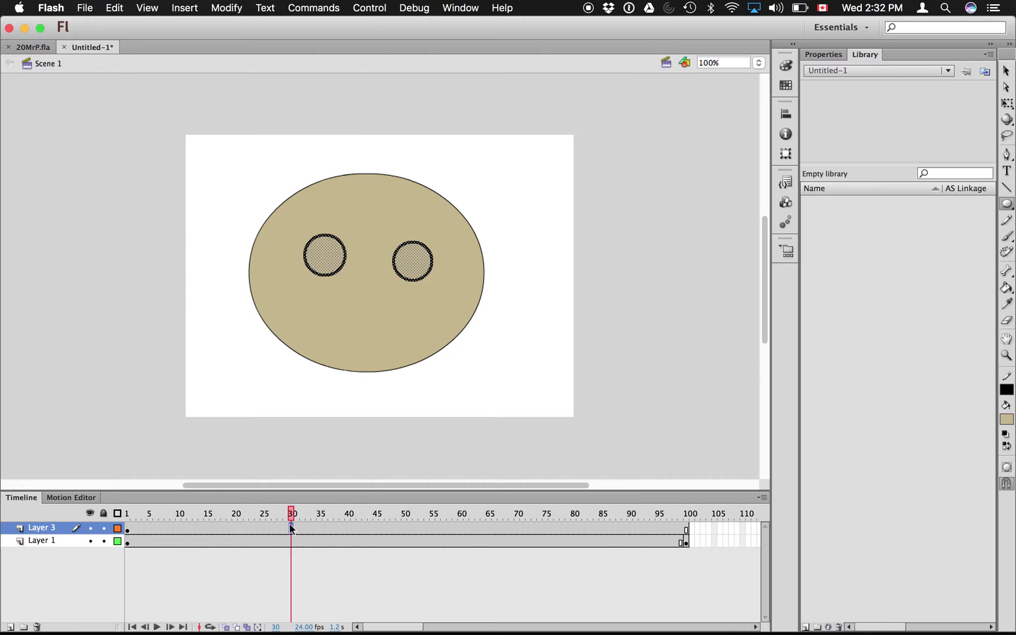
right_click(290, 528)
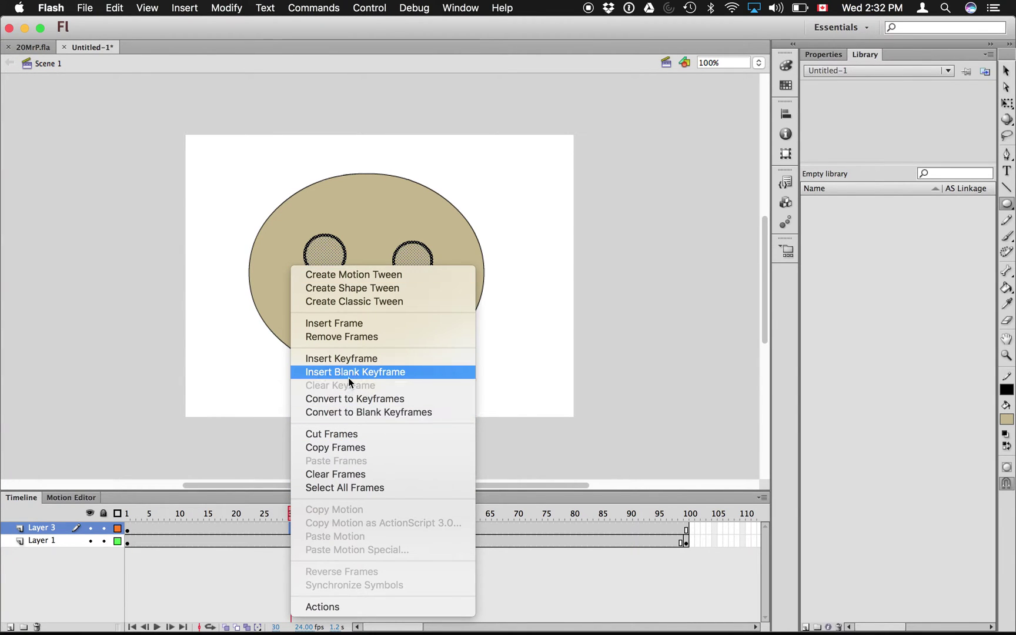
left_click(334, 373)
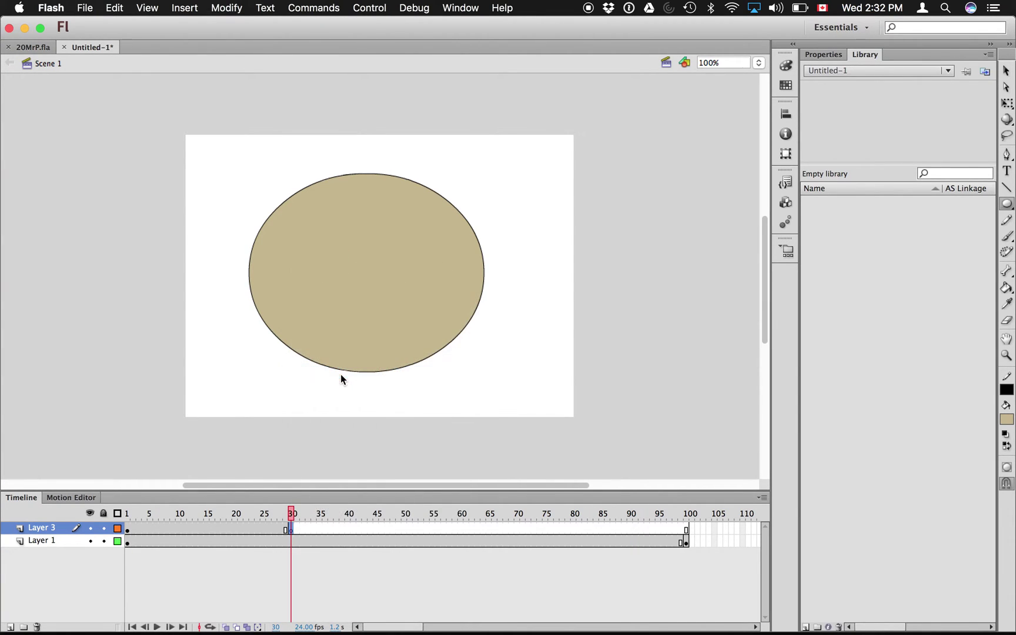
left_click_drag(291, 515, 322, 498)
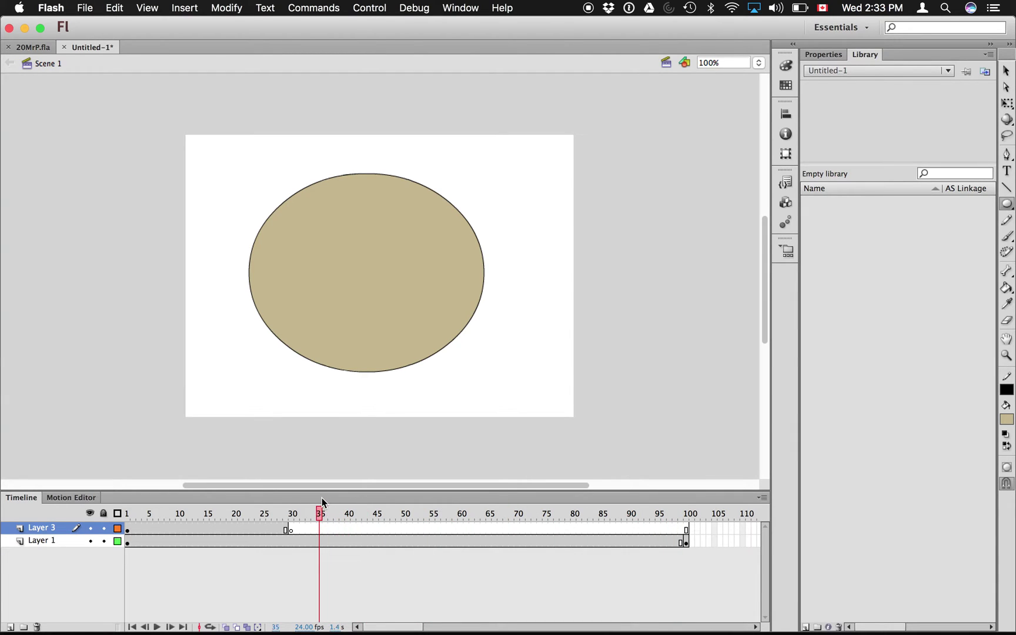
Add a keyframe at frame 35 on the eye layer, return to frame 1, and pick the Selection tool.
left_click(320, 528)
right_click(320, 528)
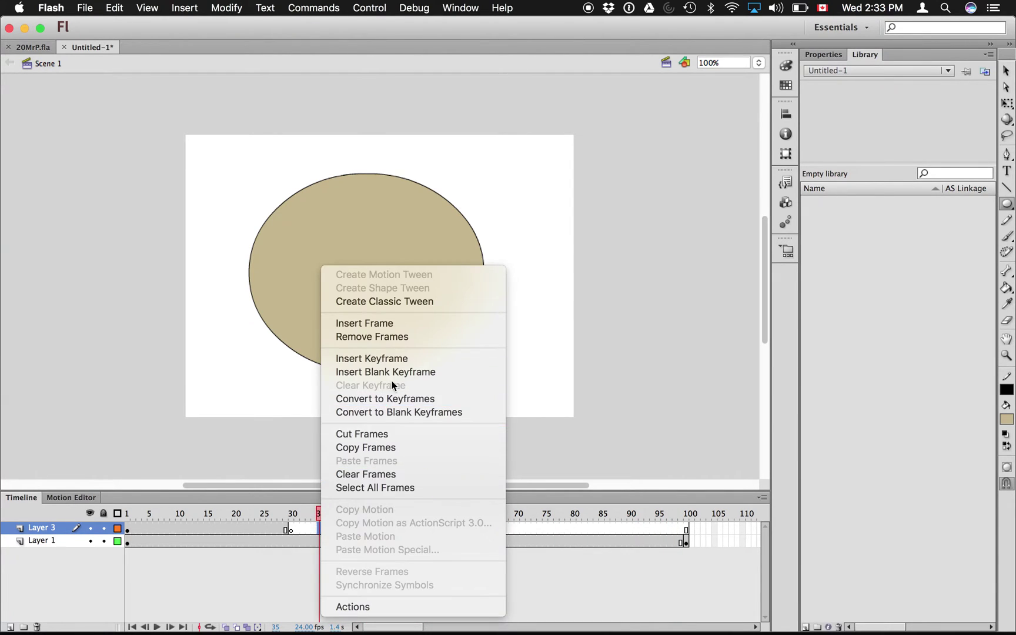
left_click(398, 358)
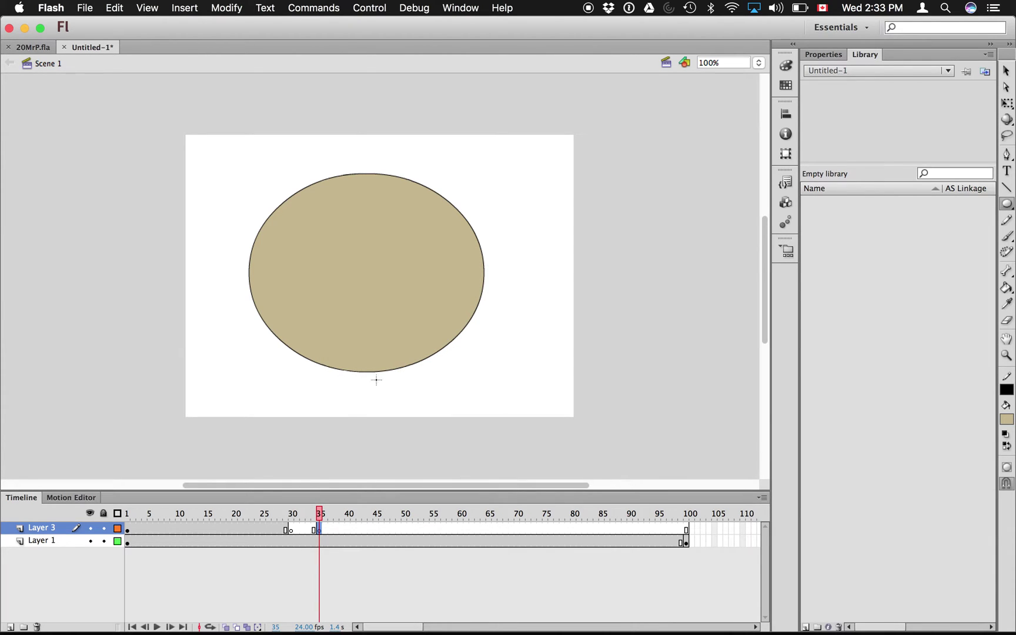
left_click(127, 517)
left_click(1007, 71)
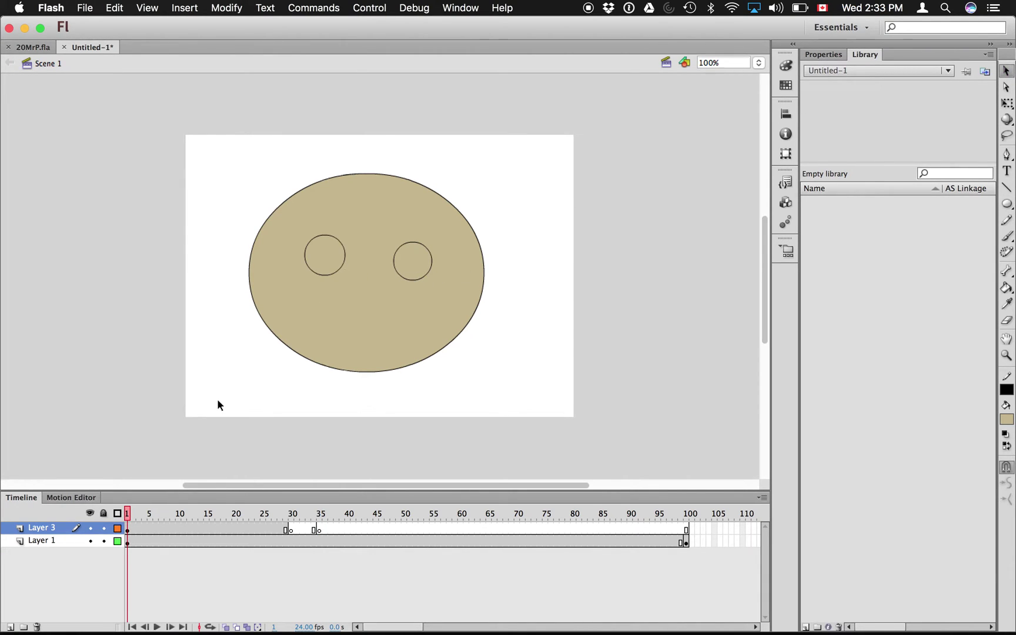
Select both eye circles and copy them.
left_click_drag(135, 512, 129, 513)
mouse_move(130, 515)
left_mouse_down()
mouse_move(321, 514)
mouse_move(113, 521)
left_mouse_up()
left_click(339, 267)
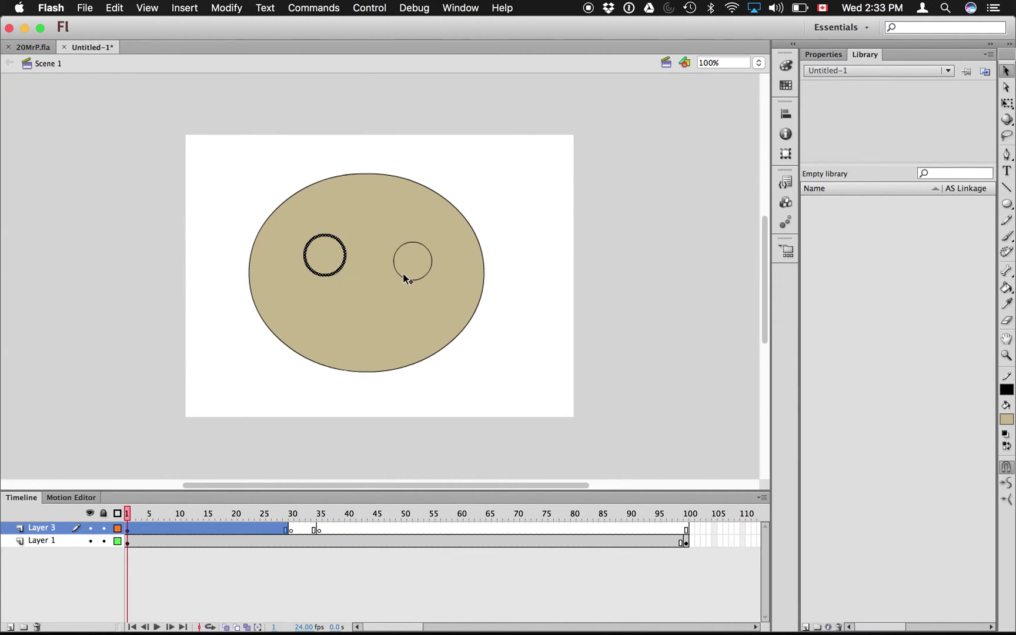
left_click(432, 260, "shift")
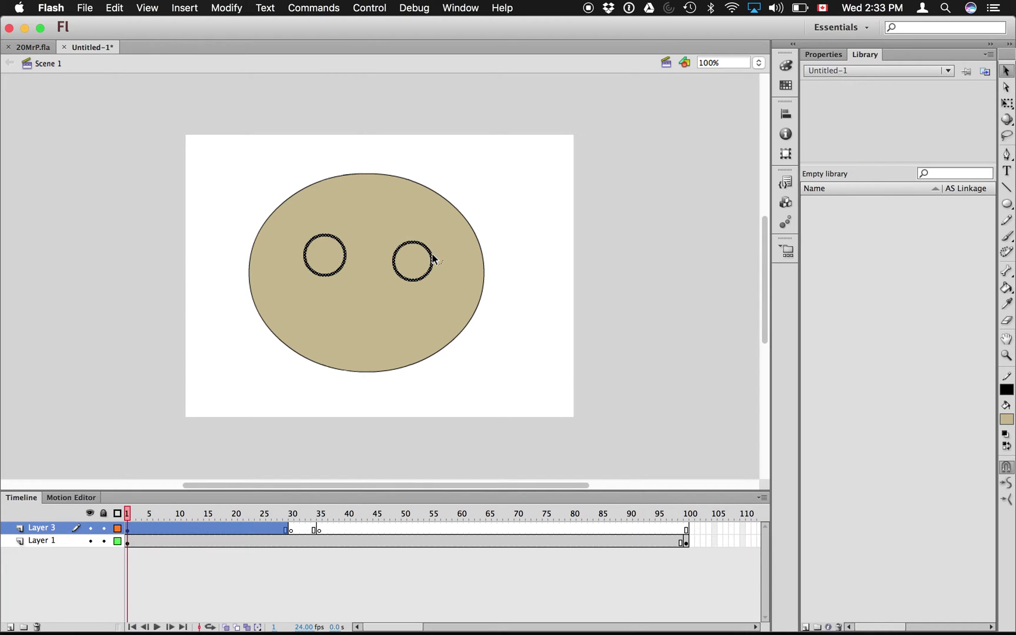
left_click(114, 7)
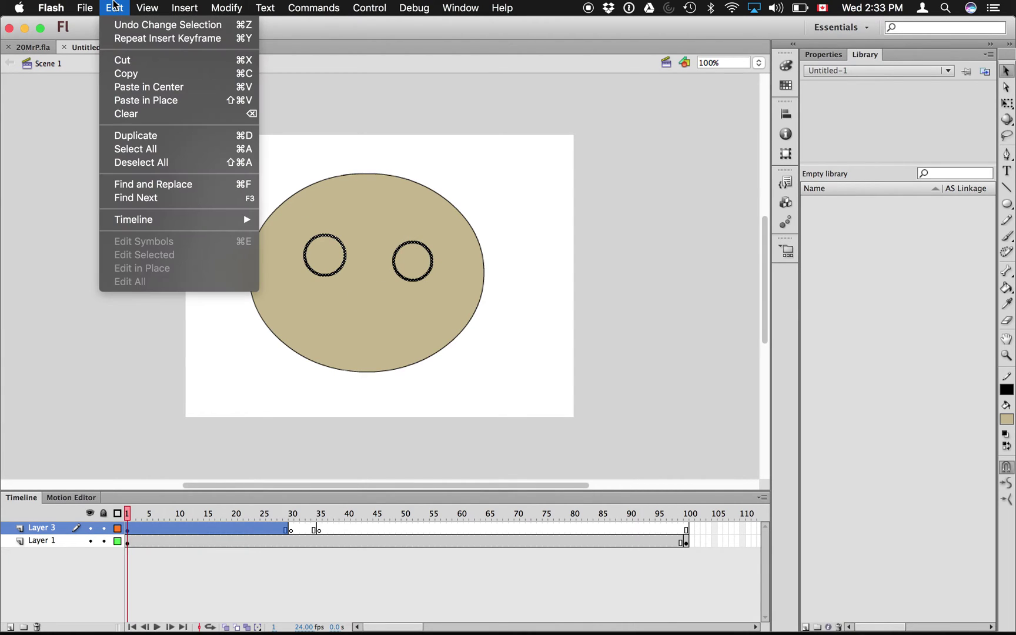
left_click(128, 73)
Paste the eyes in place at frame 35 so they reappear there.
left_click(321, 525)
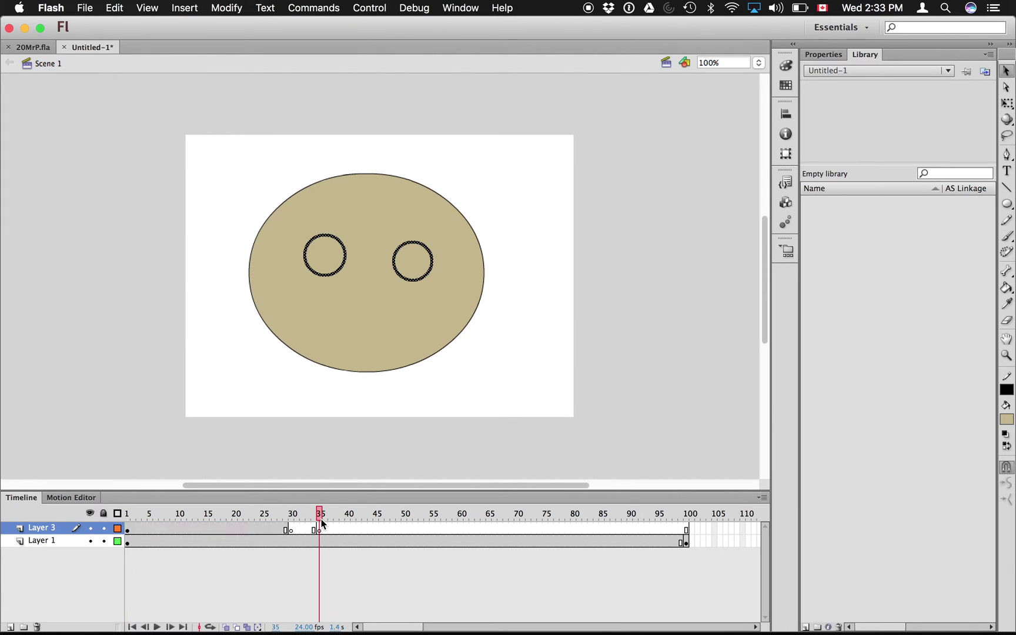
mouse_move(322, 524)
left_mouse_down()
mouse_move(266, 516)
mouse_move(320, 517)
left_mouse_up()
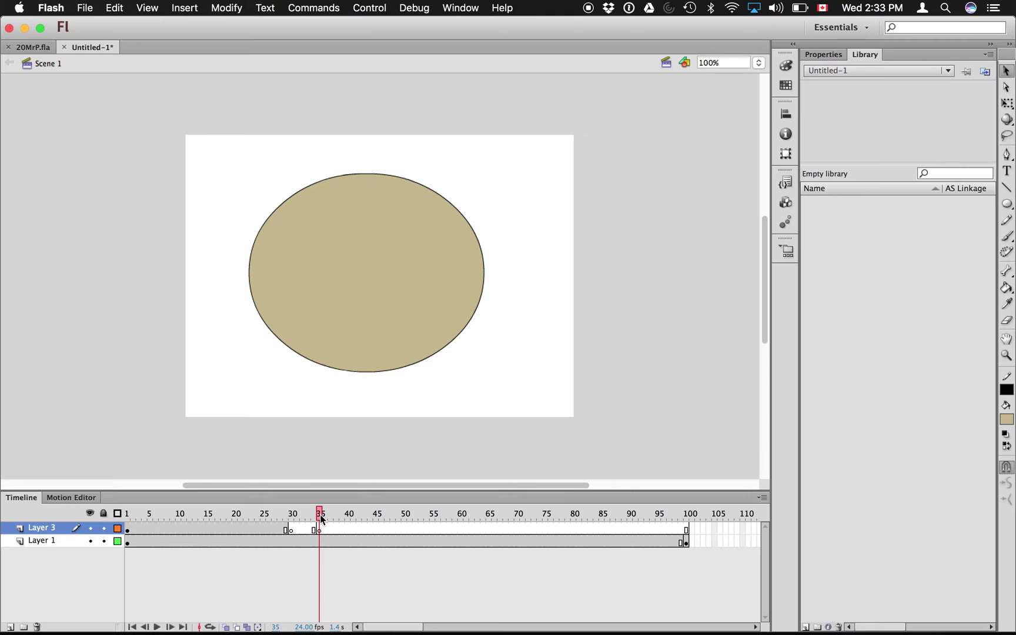
left_click(117, 4)
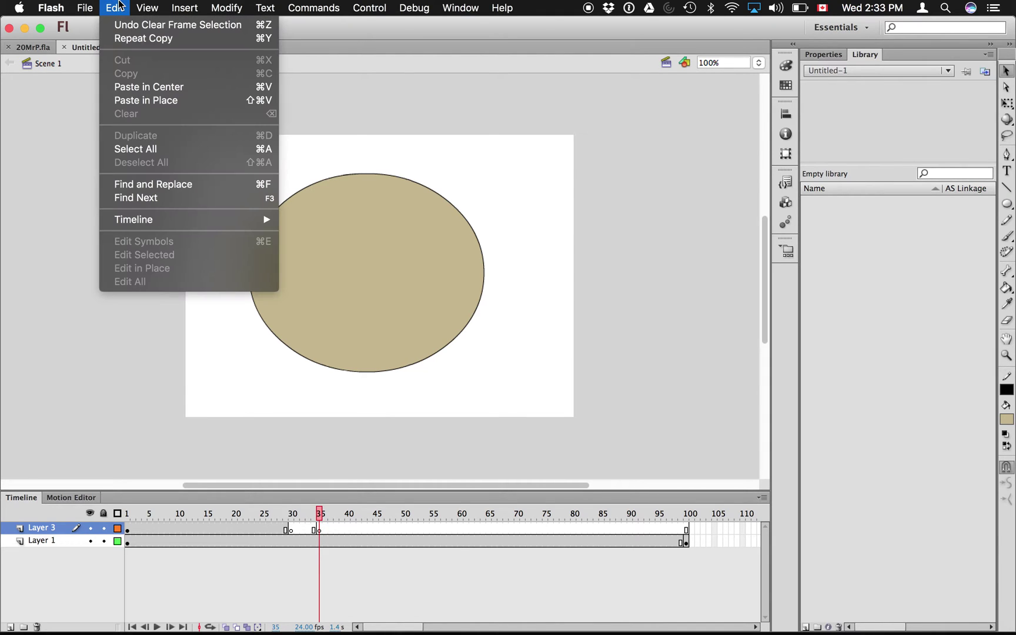
left_click(137, 101)
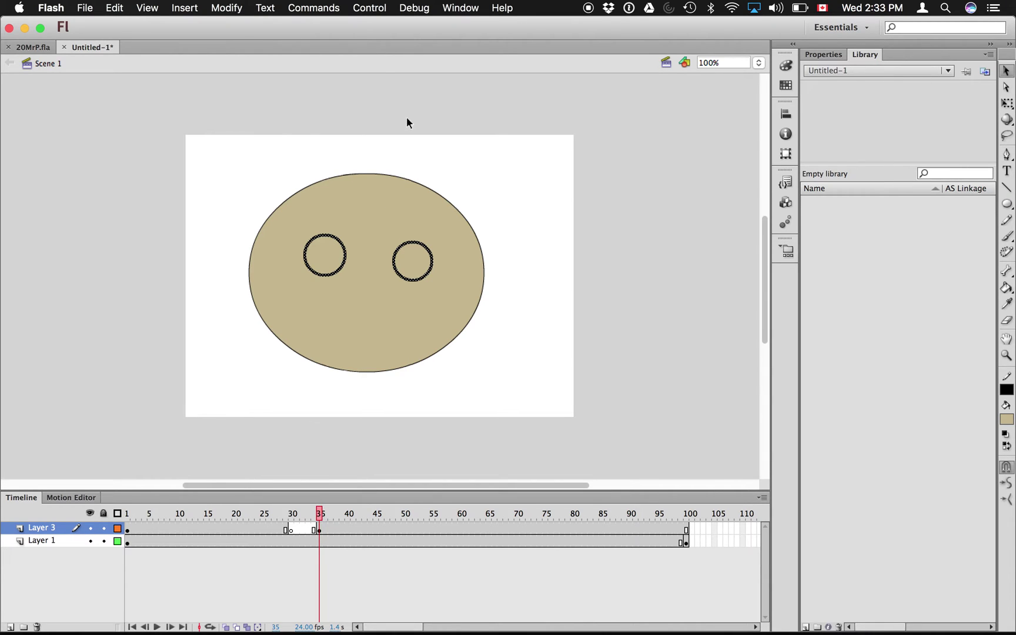
left_click(369, 7)
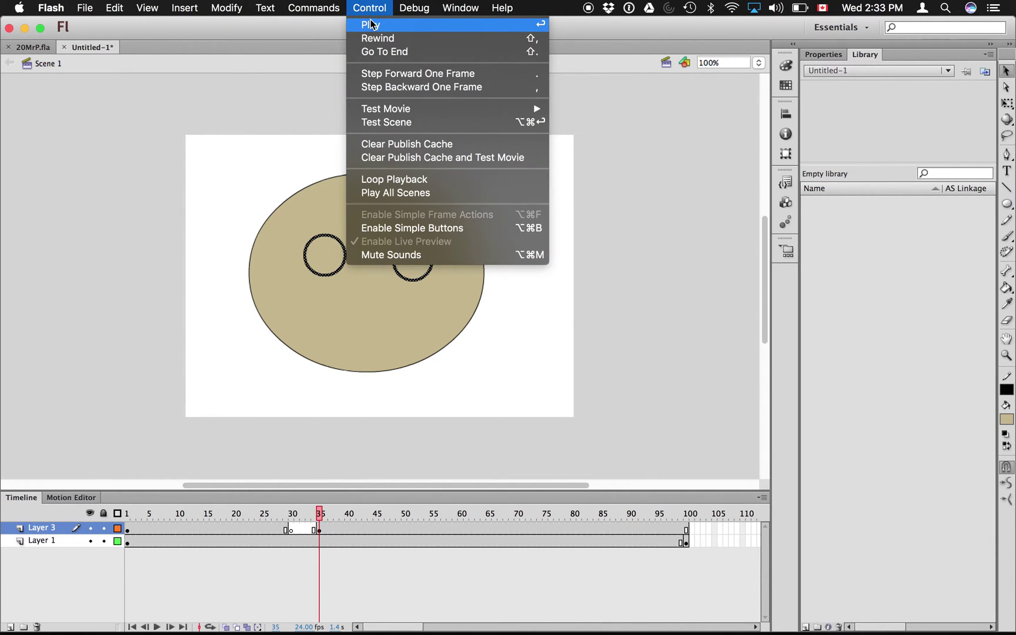
Test the scene as a movie, close the SWF preview, and return to frame 30.
left_click(386, 121)
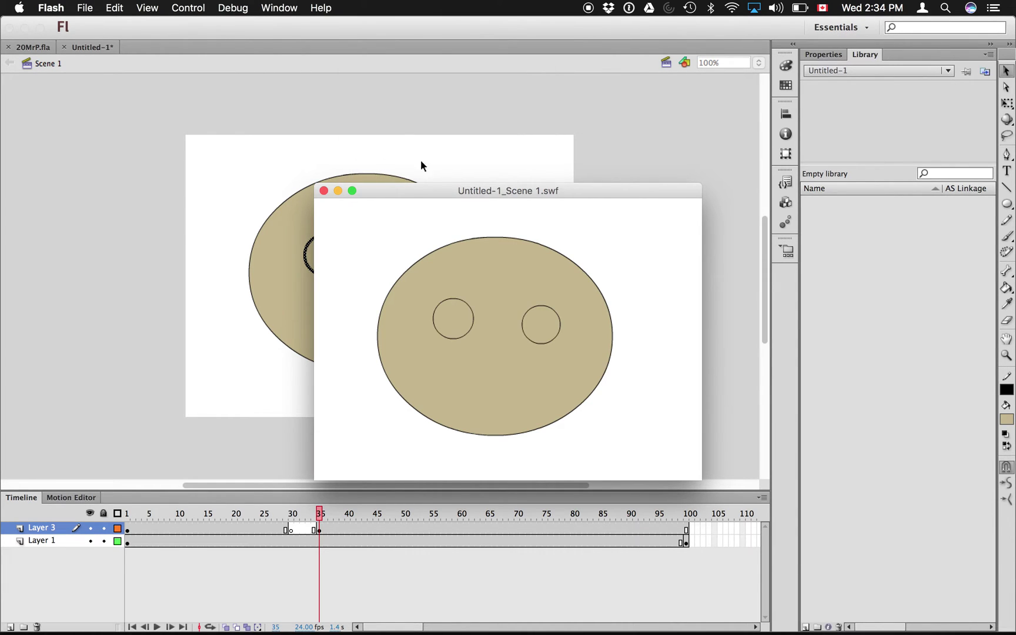
left_click(324, 190)
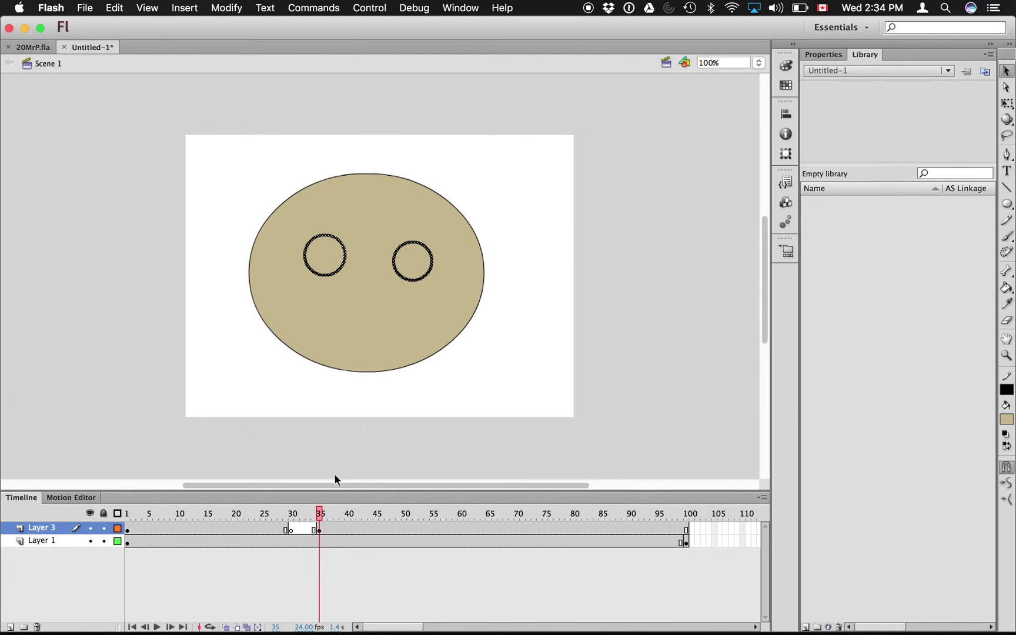
left_click_drag(319, 513, 293, 510)
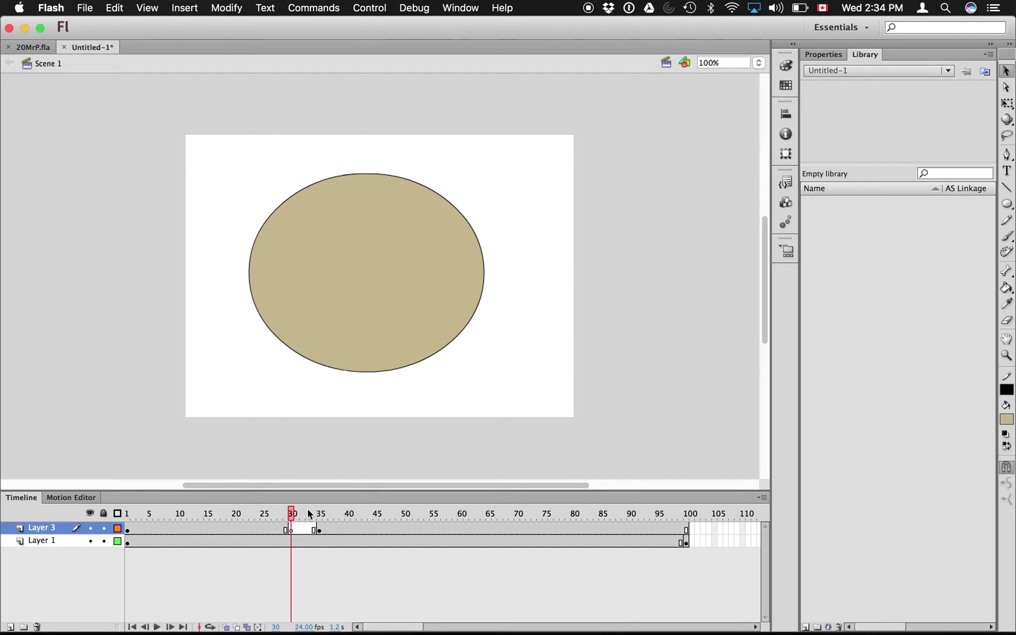
Paste the eyes in place on frame 30 and squash them vertically into thin closed lines.
left_click(113, 8)
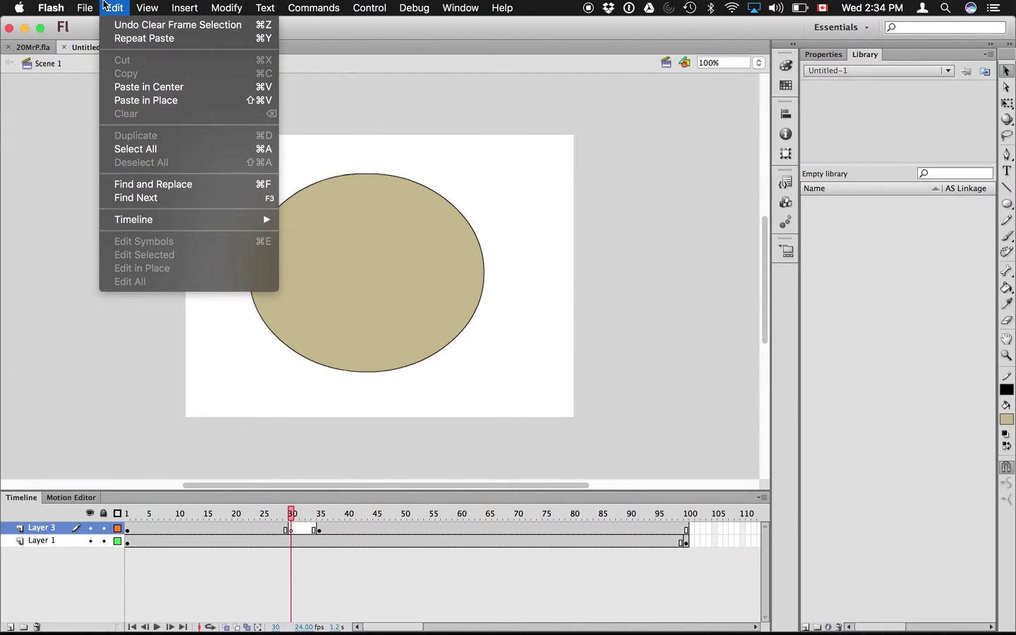
left_click(143, 100)
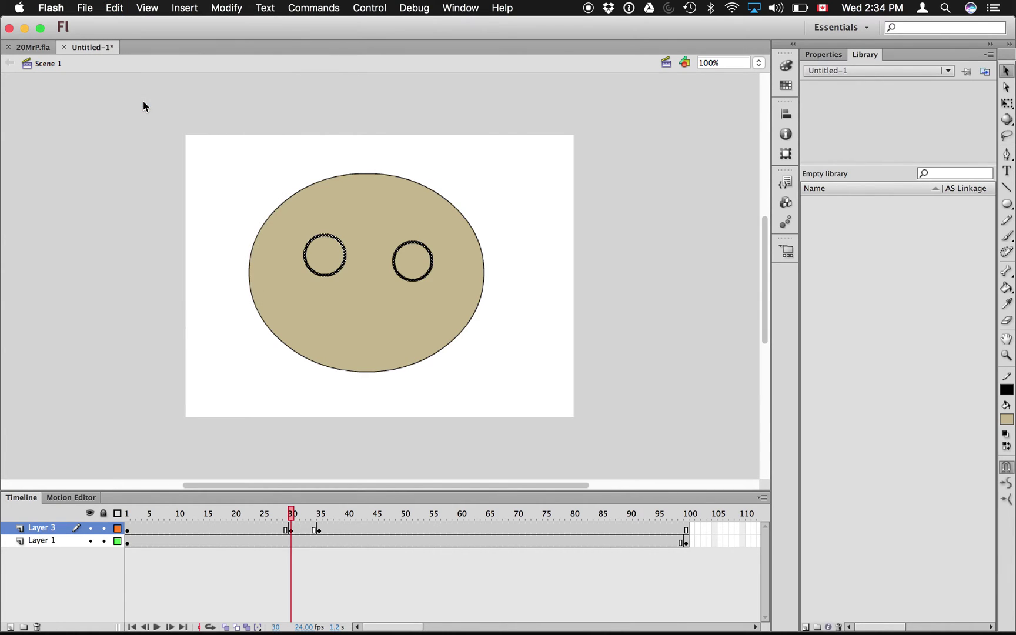
left_click(1008, 103)
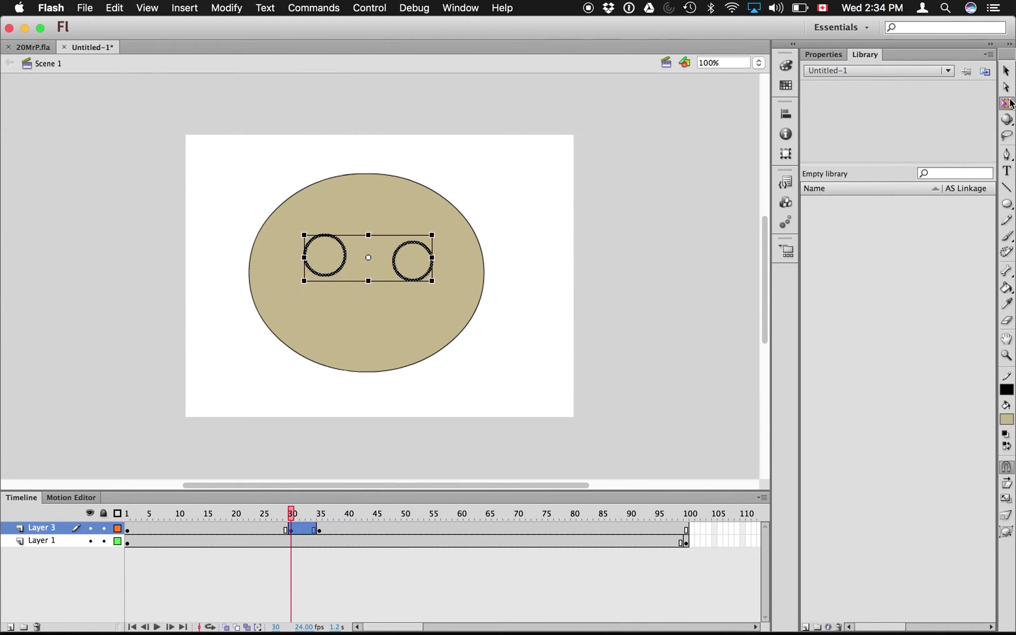
left_click_drag(369, 281, 369, 258)
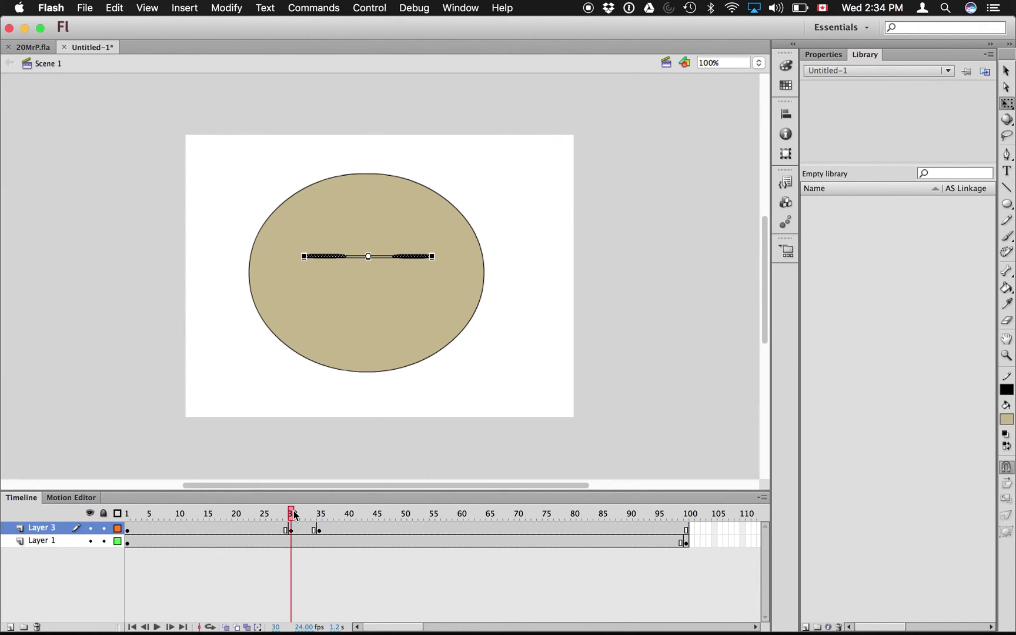
left_click_drag(291, 514, 127, 514)
left_click(130, 579)
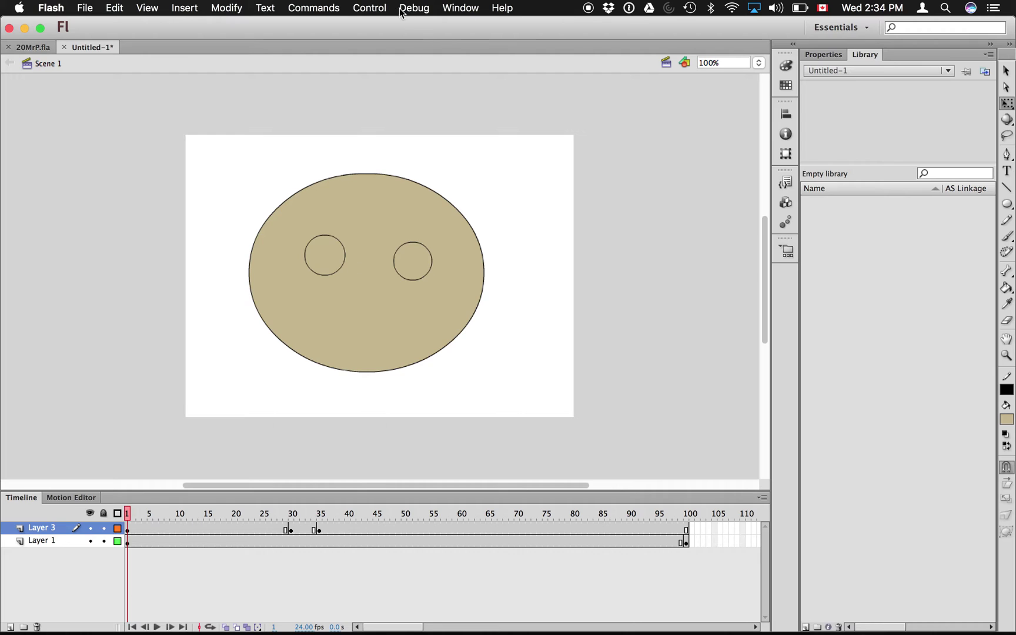
left_click(381, 7)
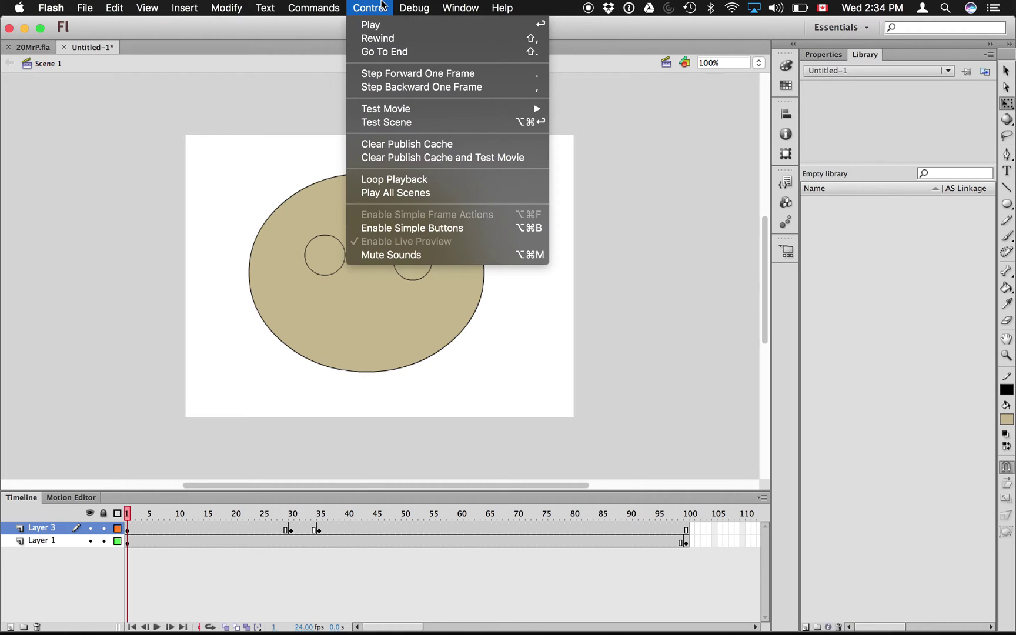
left_click(411, 122)
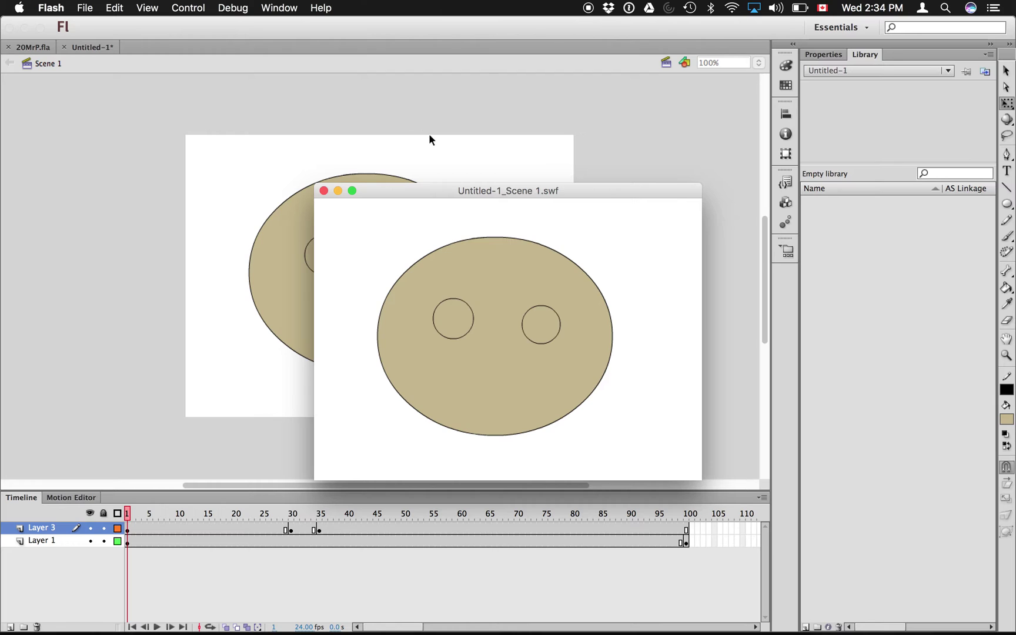
left_click(323, 190)
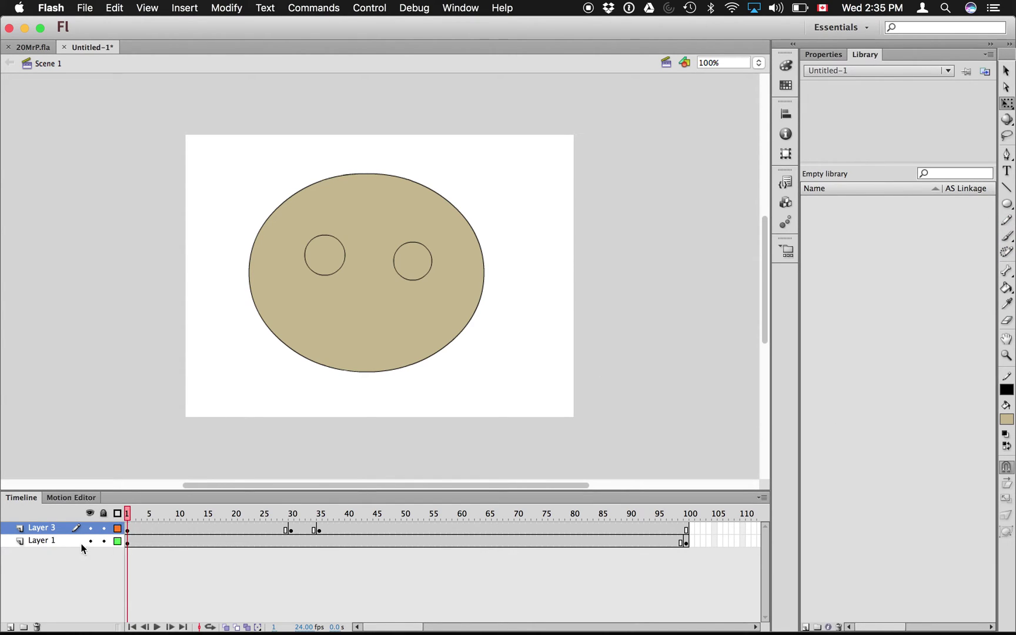
Rename Layer 3 to 'eyes' and Layer 1 to 'head'.
double_click(34, 531)
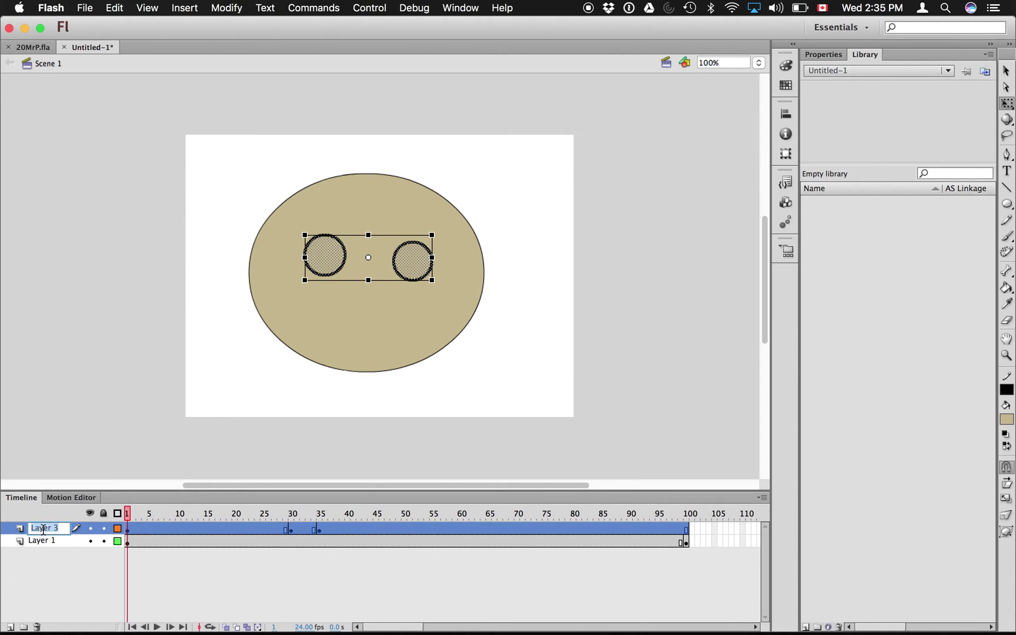
type("eyes")
left_click(33, 554)
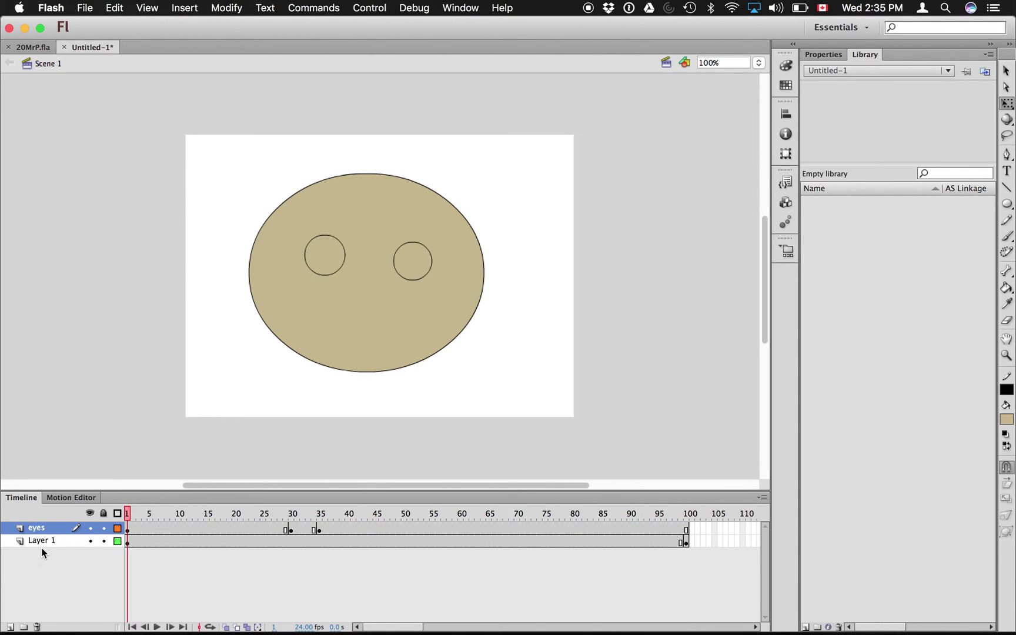
left_click(43, 546)
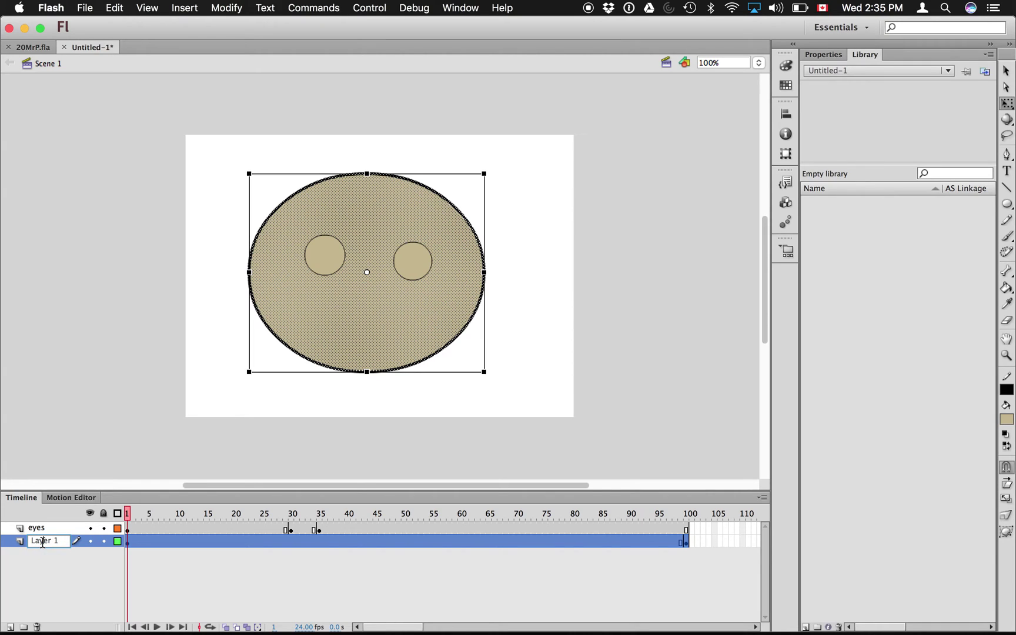
key("super+a")
type("head")
left_click(40, 574)
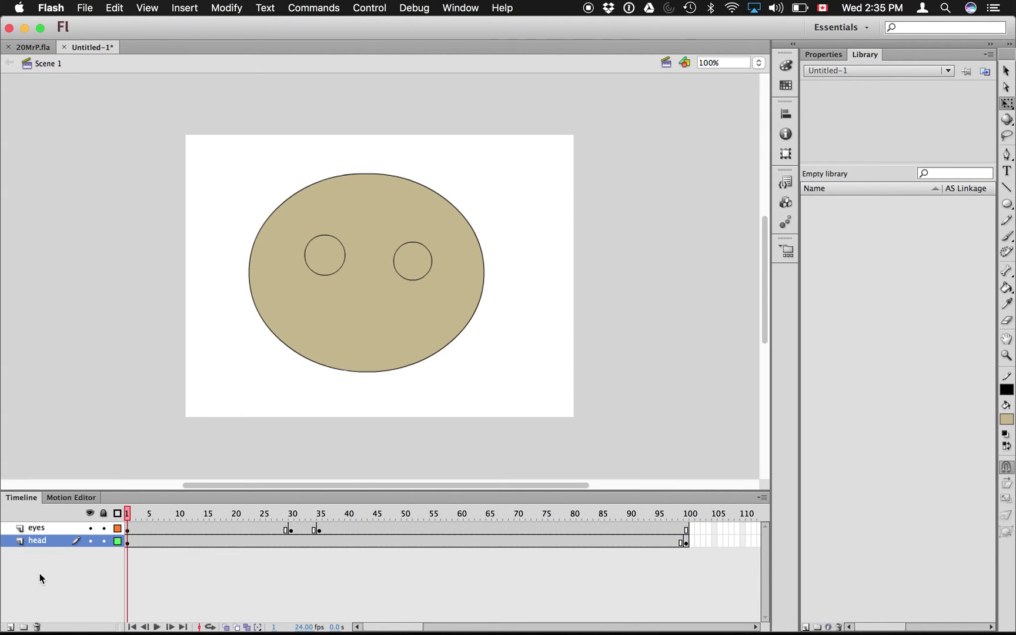
Add a new layer above eyes and name it 'mouth'.
left_click(35, 529)
left_click(10, 627)
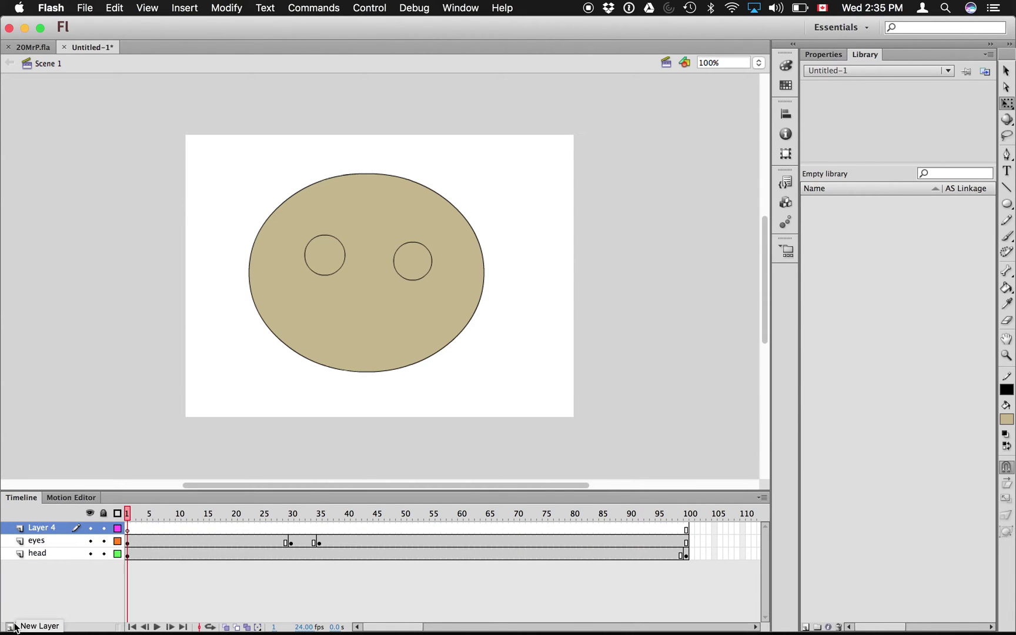
left_click(52, 529)
type("mouth")
key("Return")
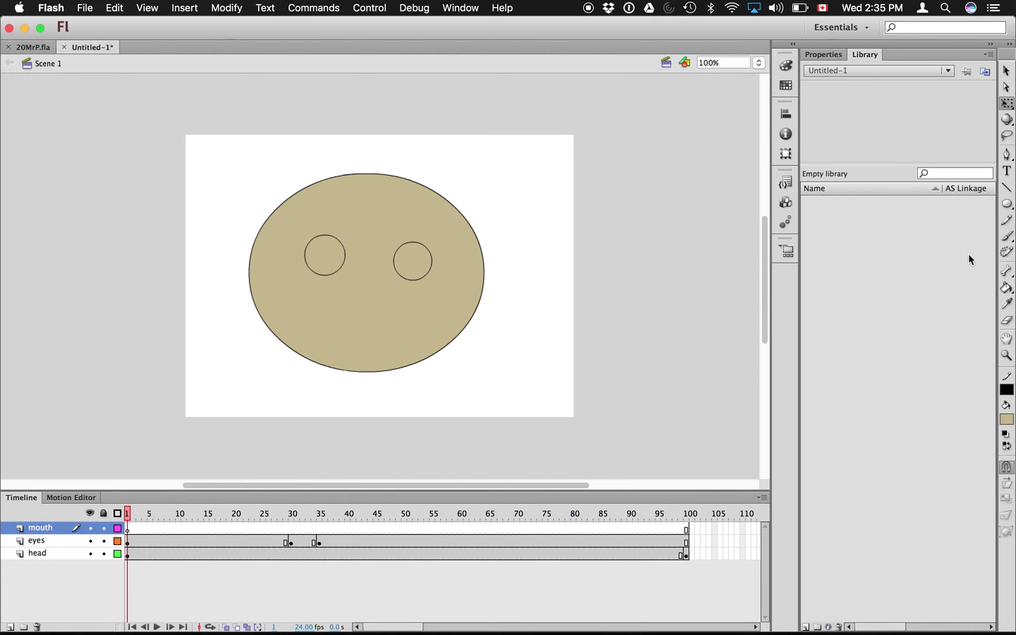
left_click(1007, 220)
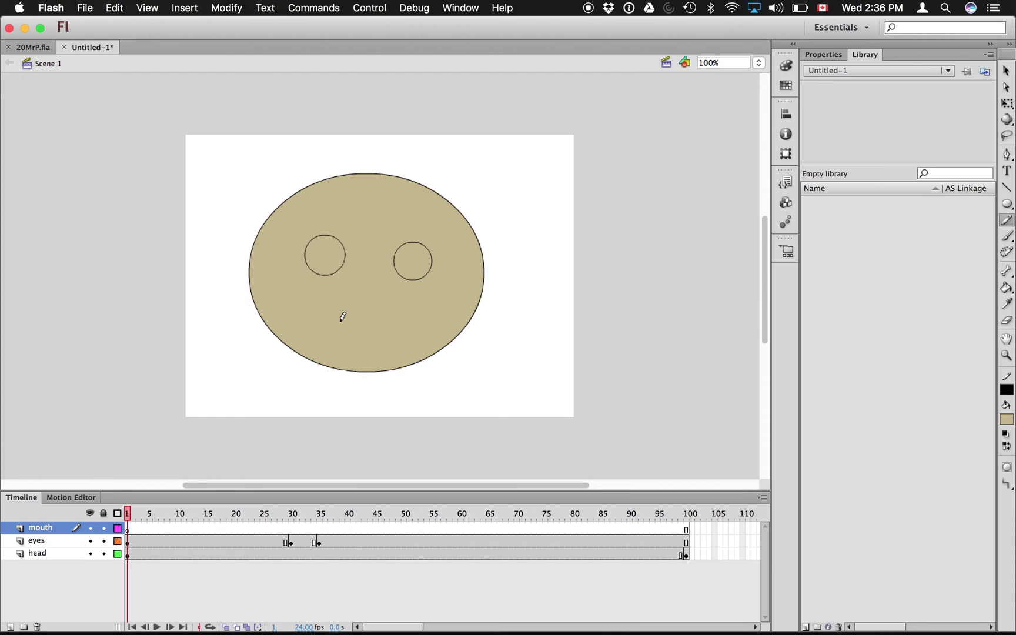
Draw a straight horizontal mouth line across the lower face on frame 1 of the mouth layer.
left_click_drag(336, 322, 425, 323)
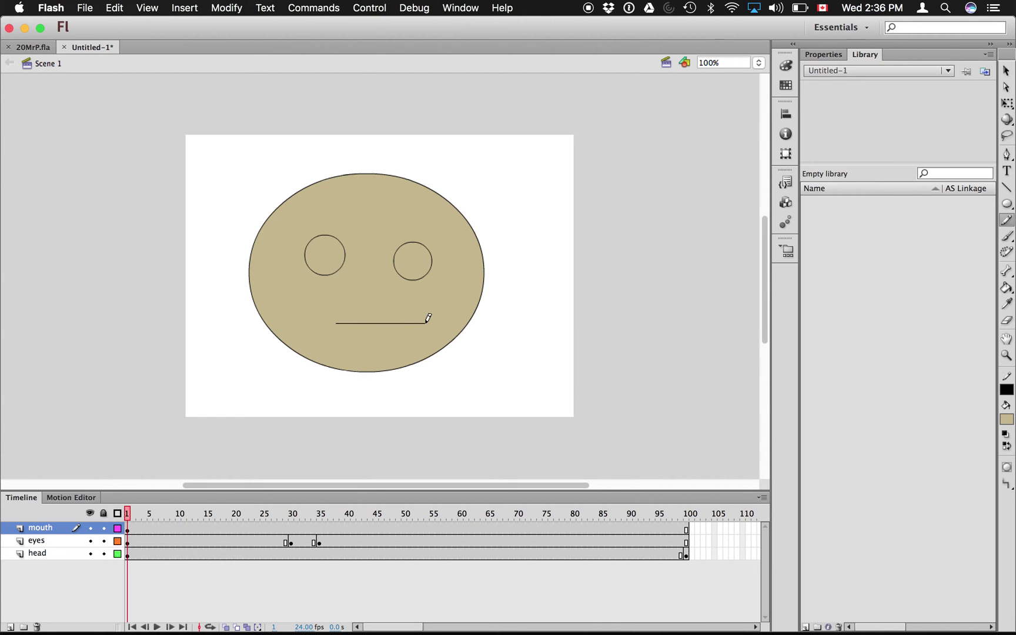
left_click(150, 528)
Insert a blank keyframe at mouth frame 5 and paste the mouth line in place there.
right_click(150, 527)
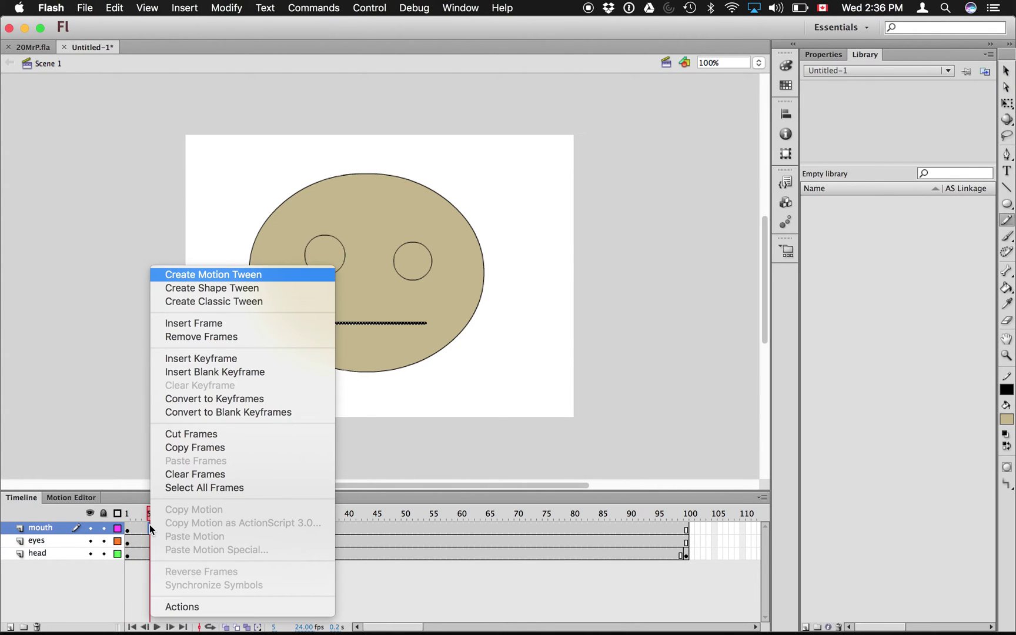
left_click(247, 373)
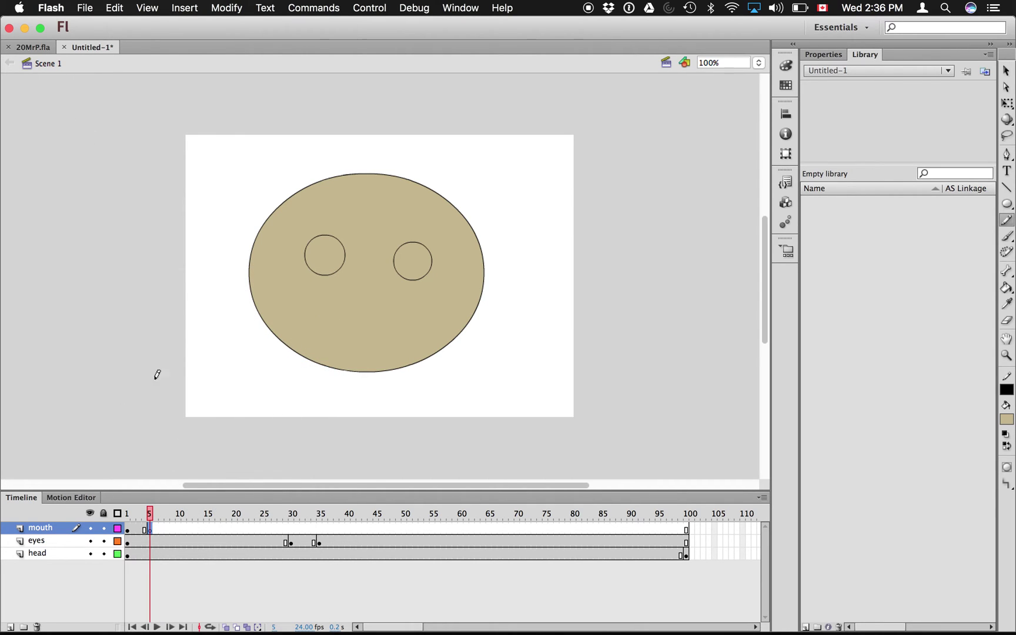
left_click(127, 529)
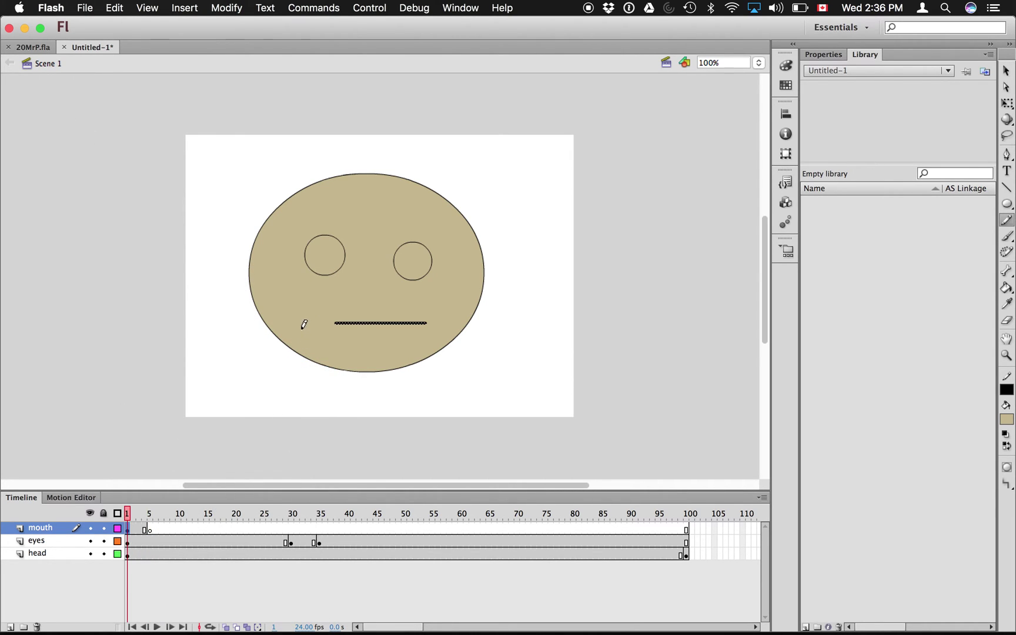
left_click(151, 528)
left_click(119, 7)
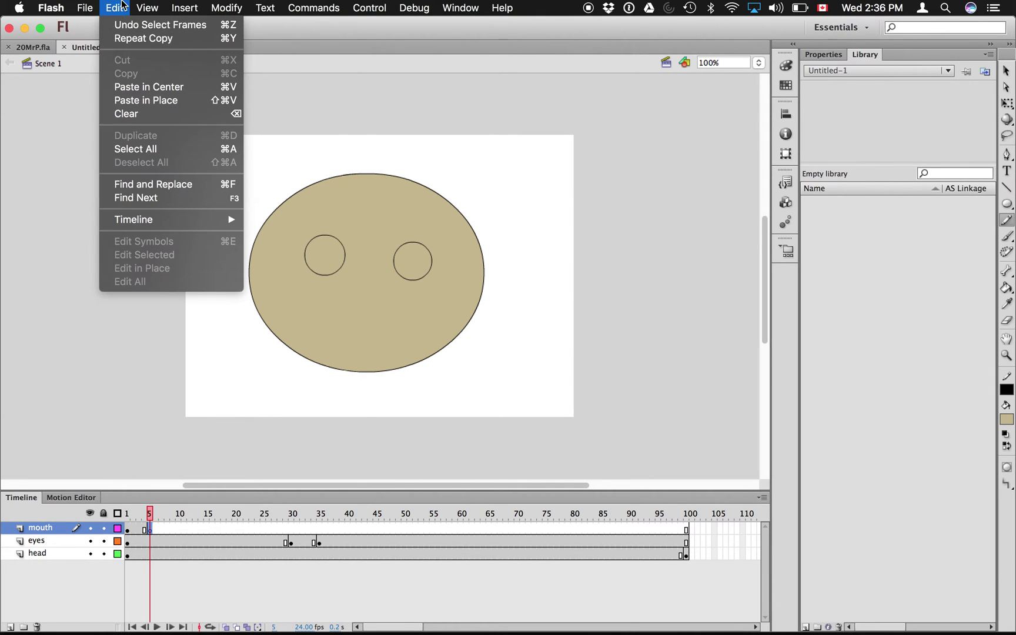
left_click(146, 100)
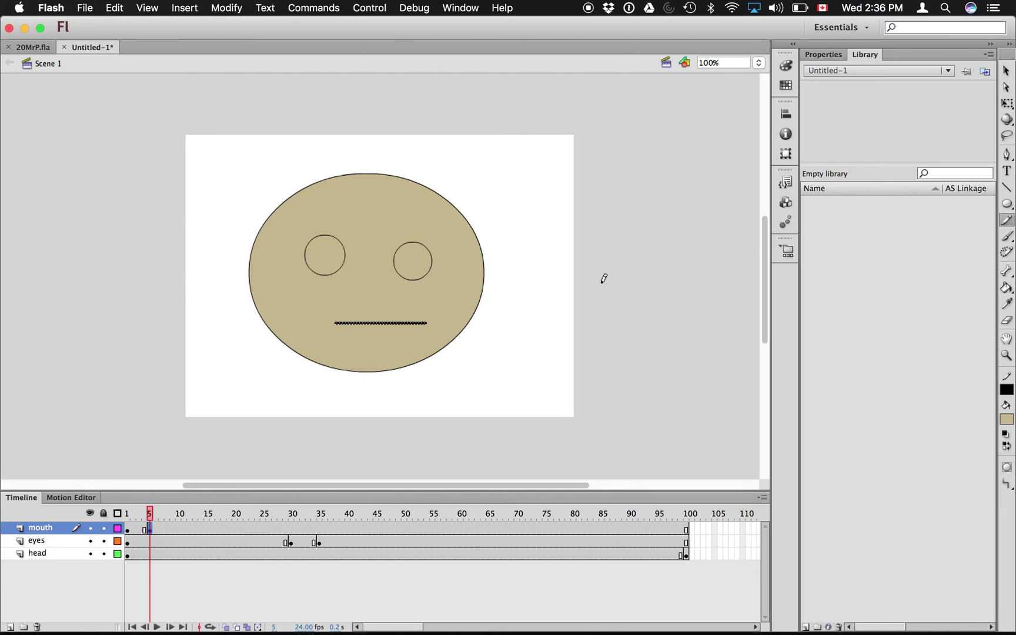
Shorten the pasted mouth line from the right and draw a small open shape beneath it.
key("q")
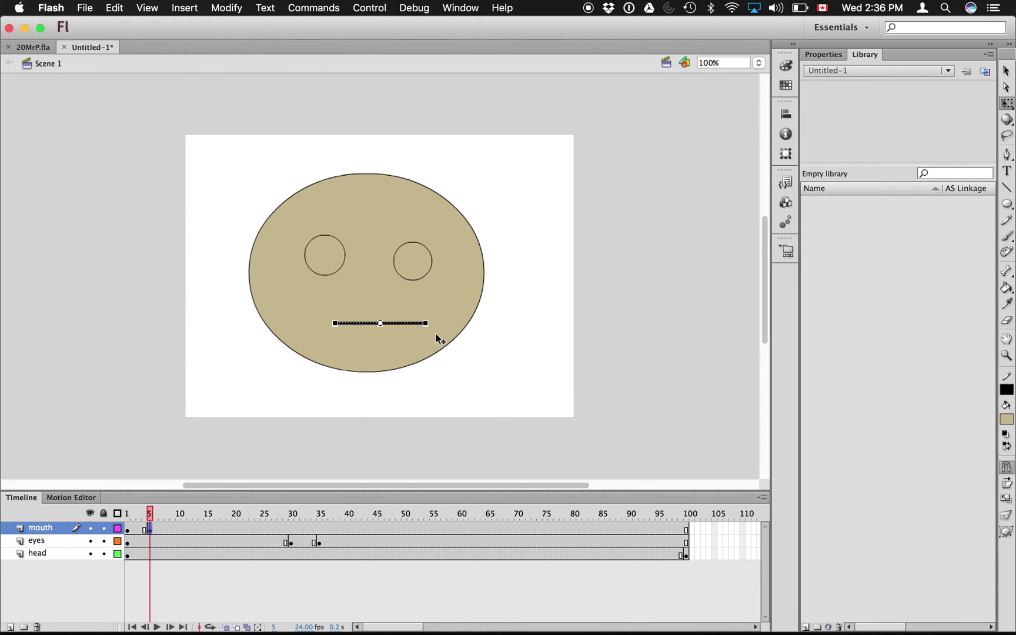
left_click_drag(425, 323, 341, 323)
left_click(1007, 220)
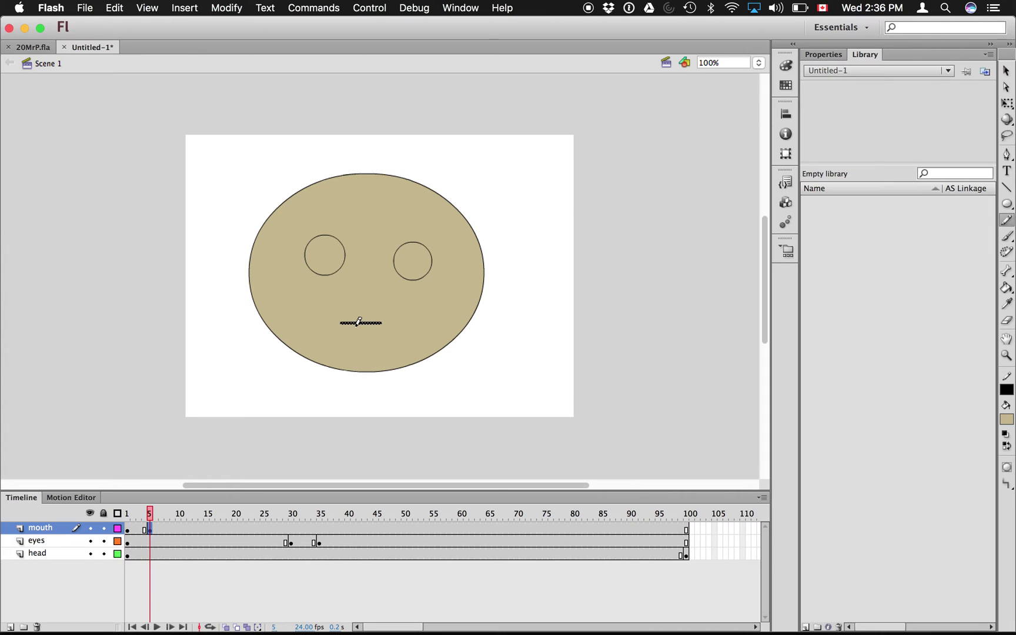
left_click_drag(349, 323, 371, 323)
Insert a blank keyframe at mouth frame 8, paste the straight line in place, and preview frames 1–8.
left_click(128, 530)
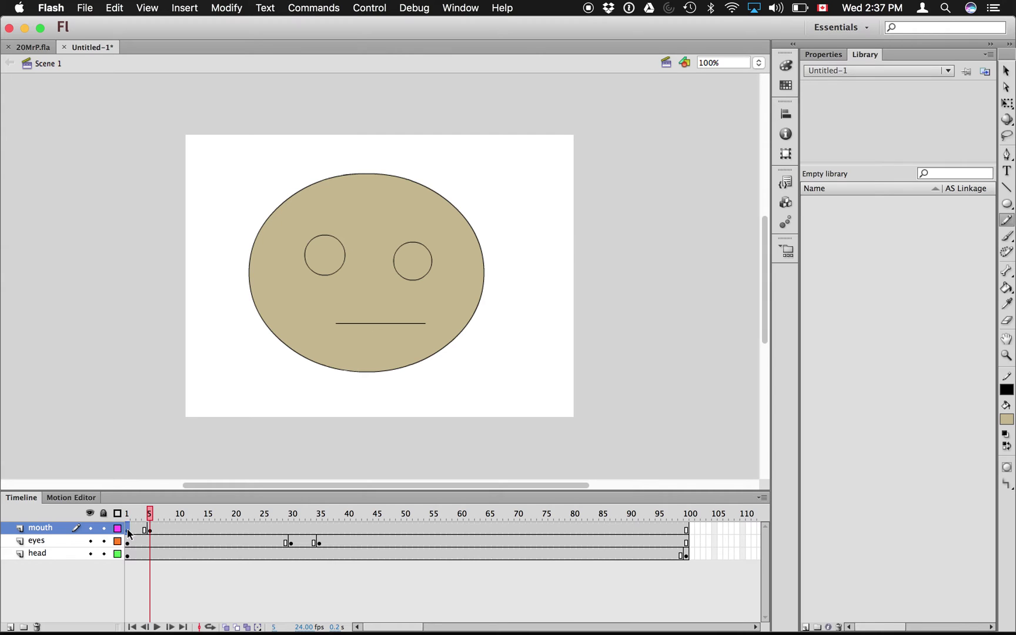
left_click(169, 529)
right_click(168, 529)
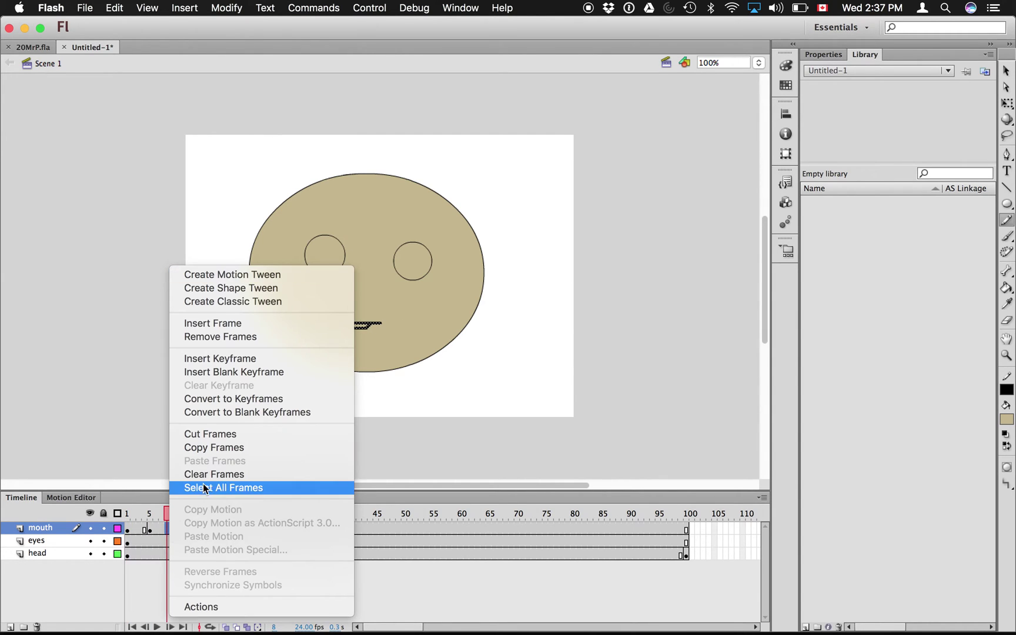
left_click(222, 375)
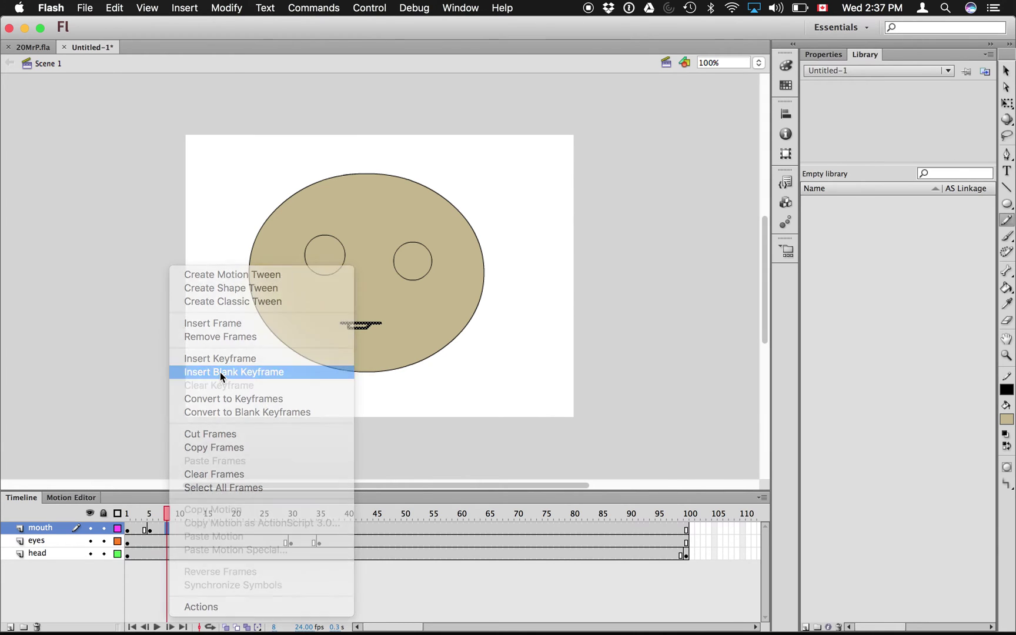
key("super+shift+v")
key("super+z")
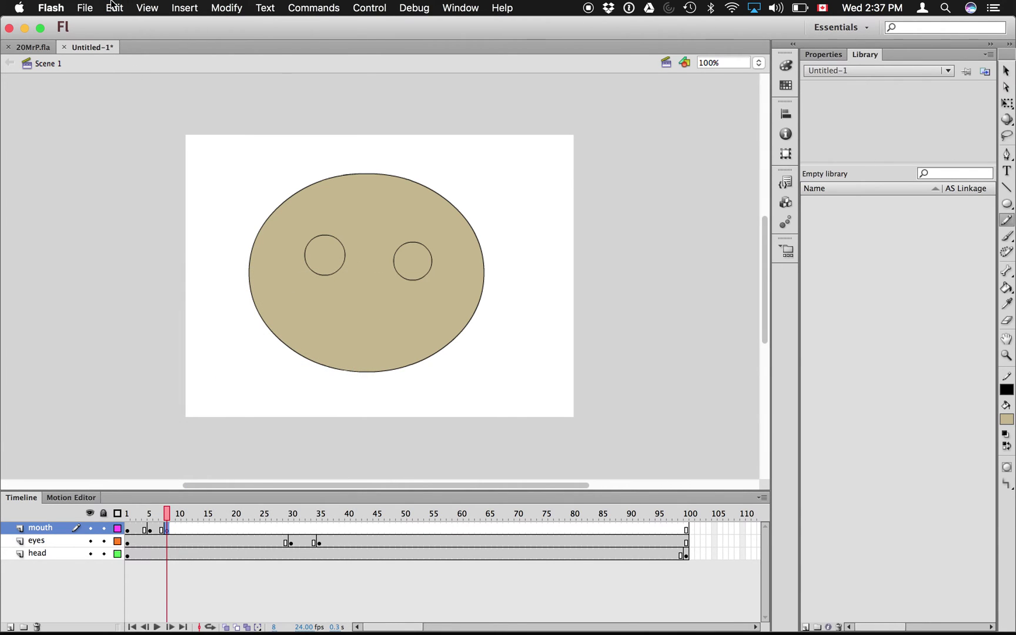
left_click(113, 6)
left_click(127, 100)
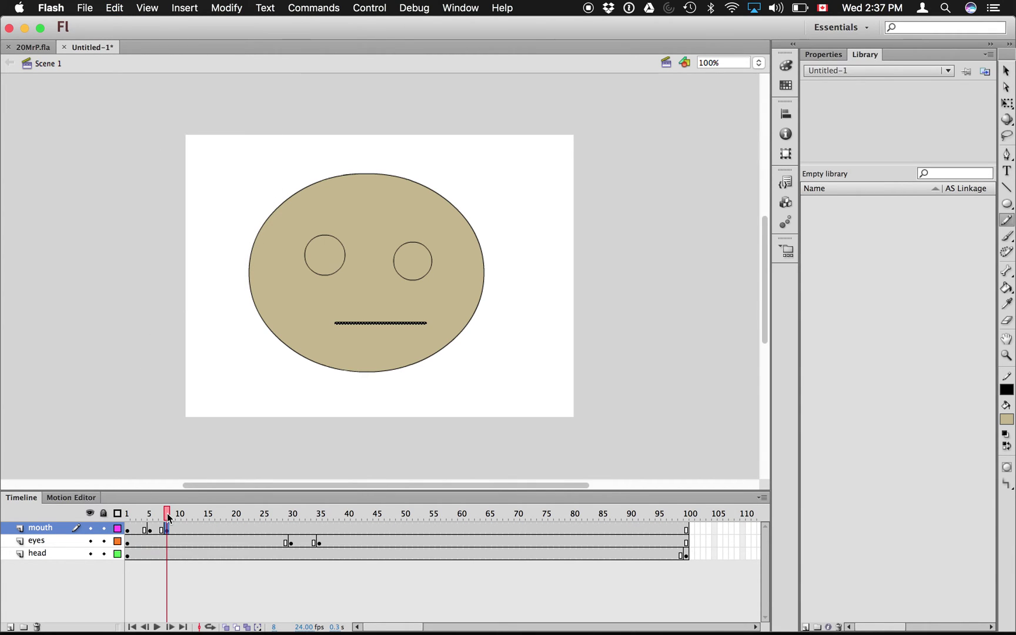
left_click_drag(168, 514, 195, 518)
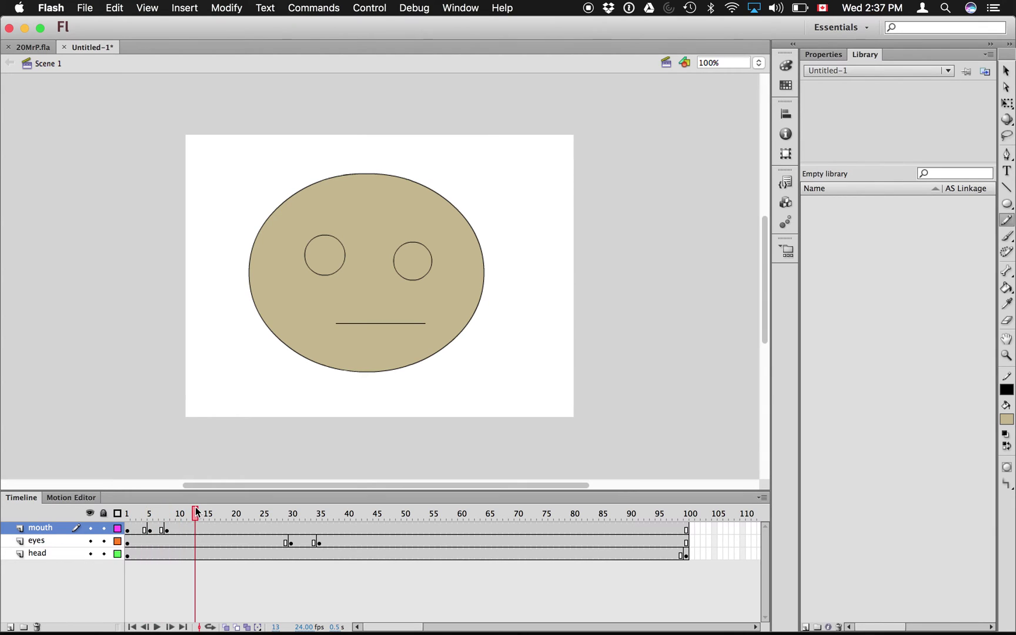
Copy mouth-layer frames 1–10 and try pasting near frame 15, undoing the misplaced paste.
left_click(129, 533)
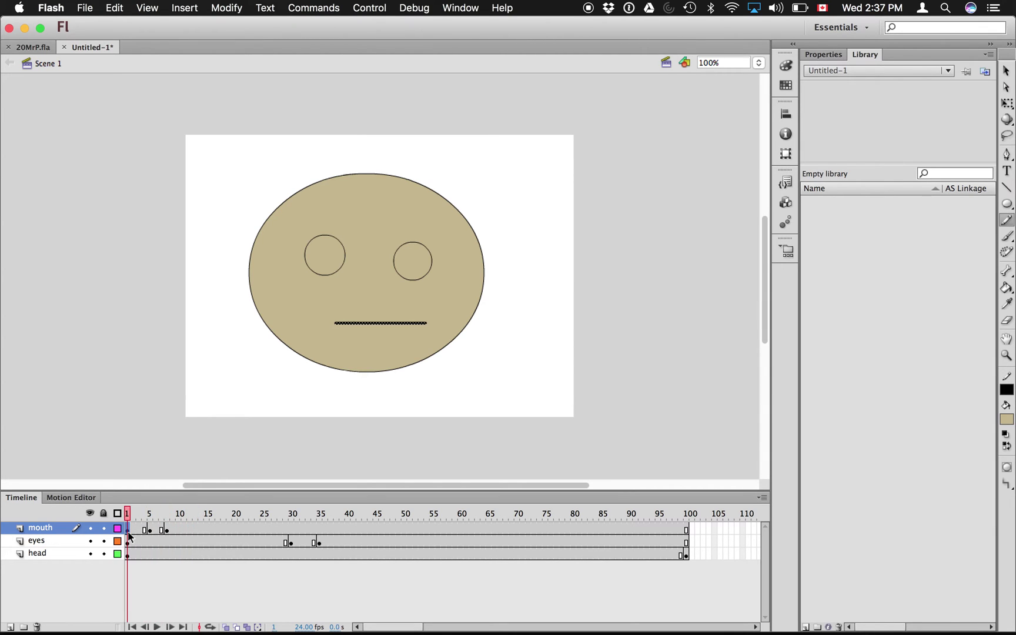
left_click(176, 529, "shift")
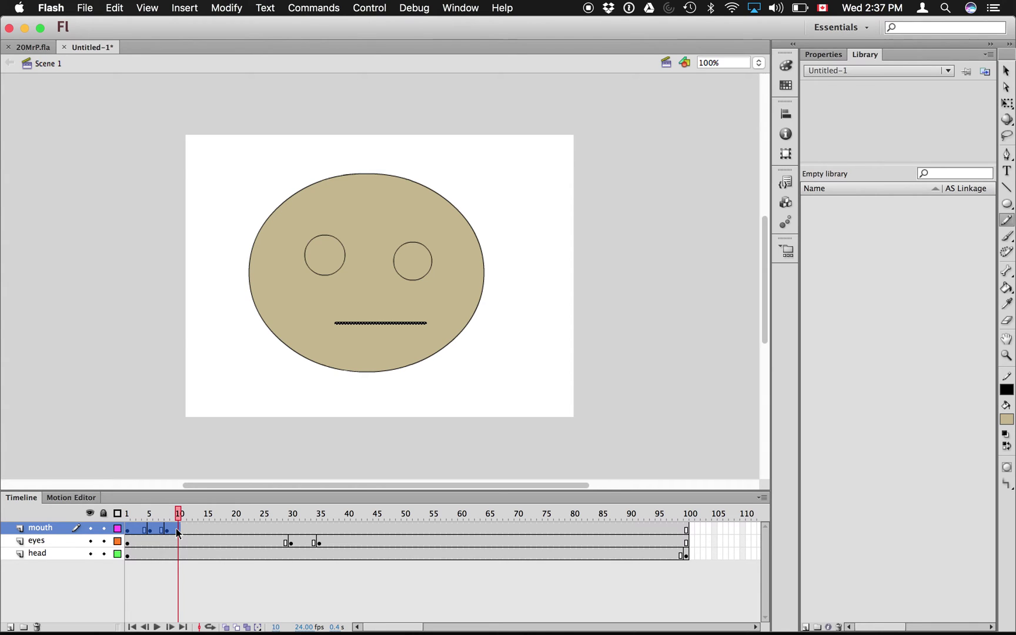
left_click(125, 7)
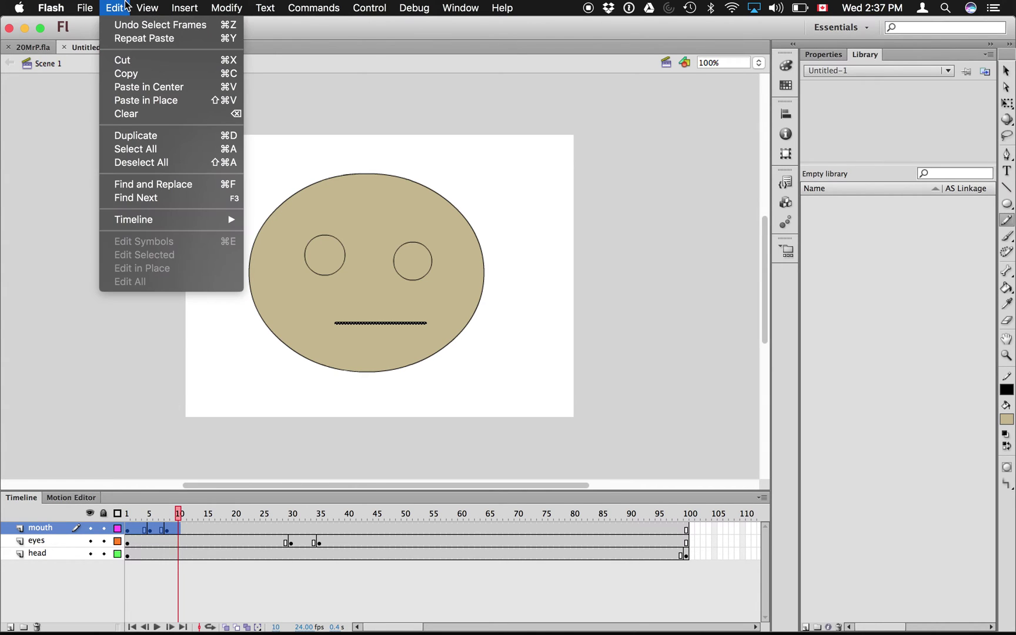
left_click(128, 73)
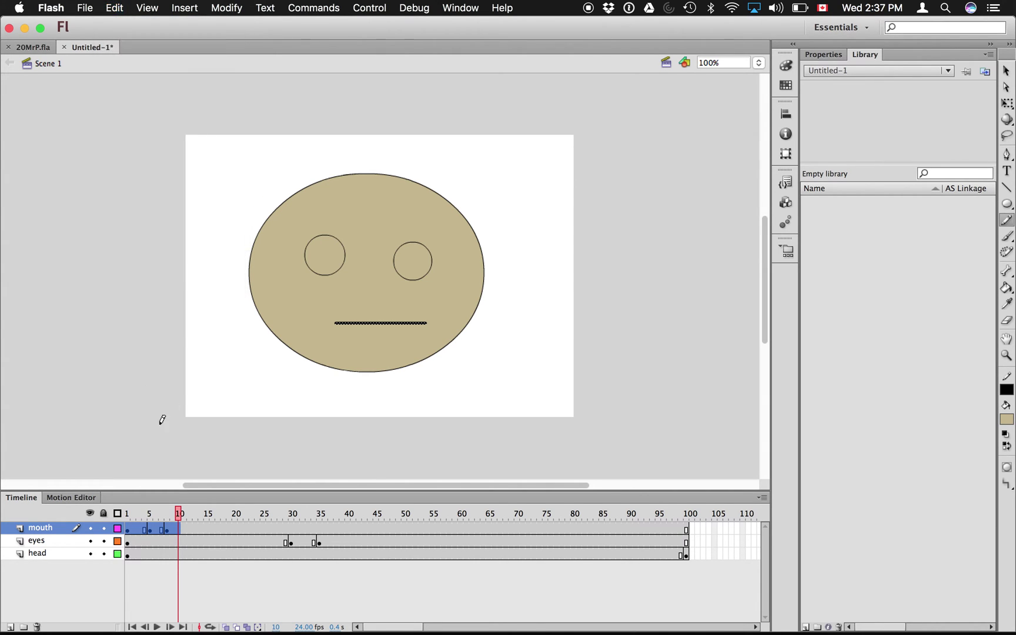
left_click(189, 528)
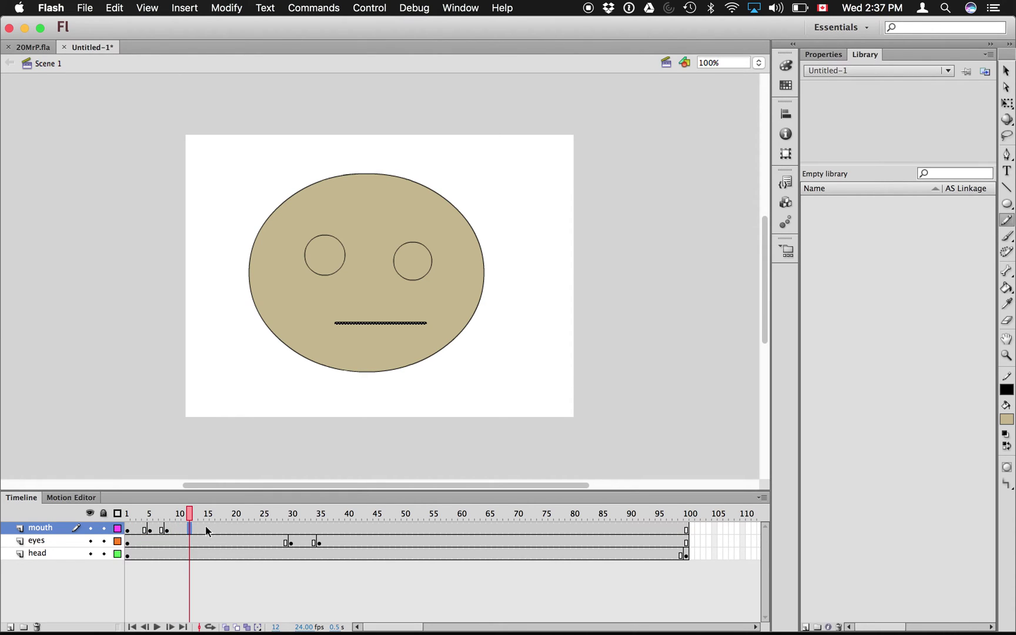
left_click(206, 529)
left_click(126, 8)
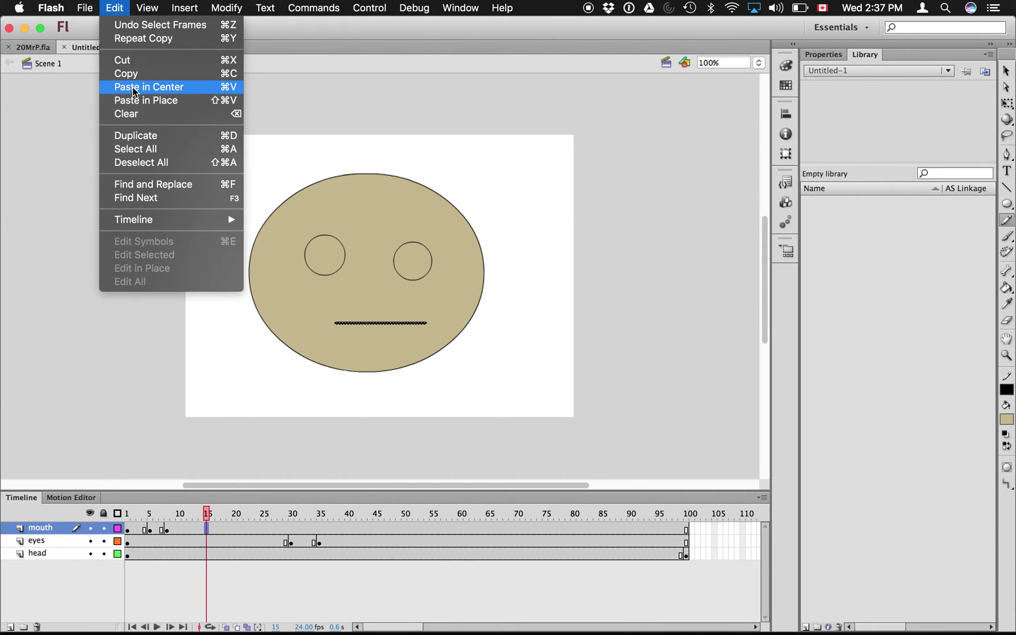
left_click(118, 25)
key("super+v")
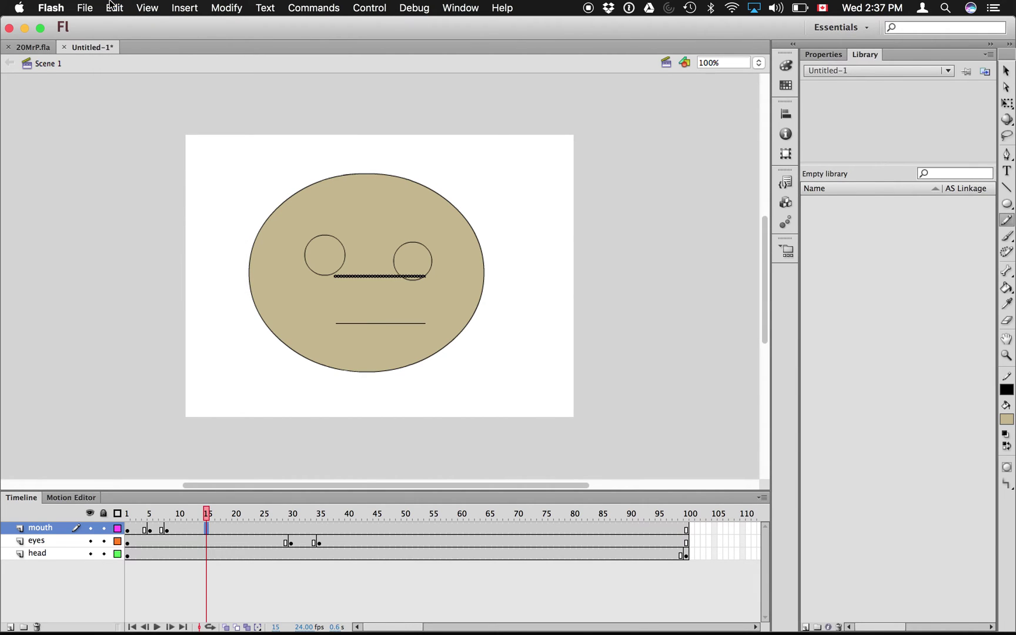
key("super+z")
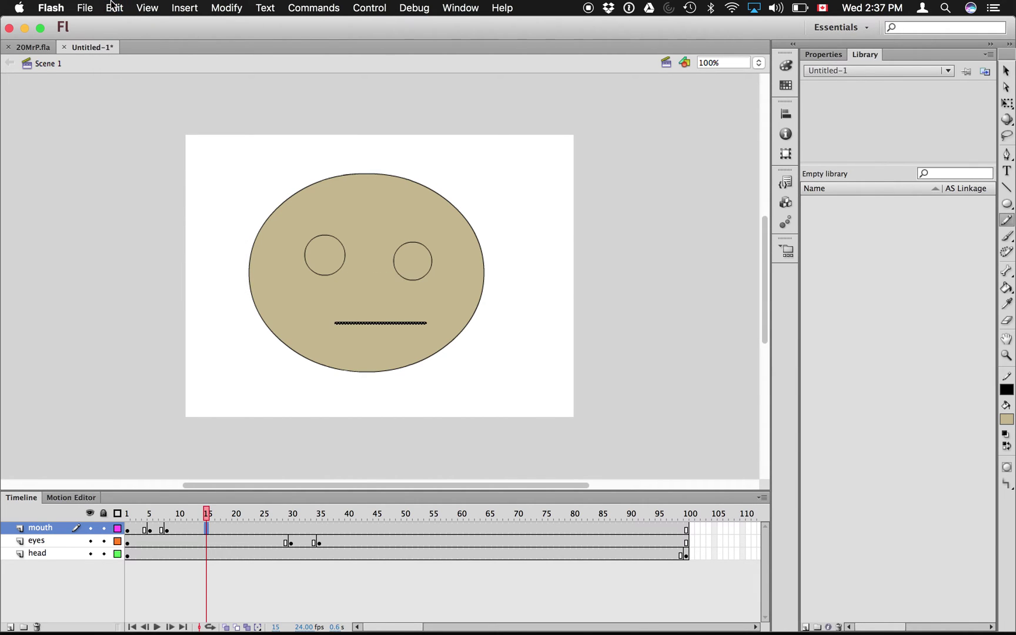
Retry pasting the copied mouth at frames 12 and 16, undoing each misplaced paste.
left_click(166, 530)
left_click(188, 533)
key("super+v")
key("super+z")
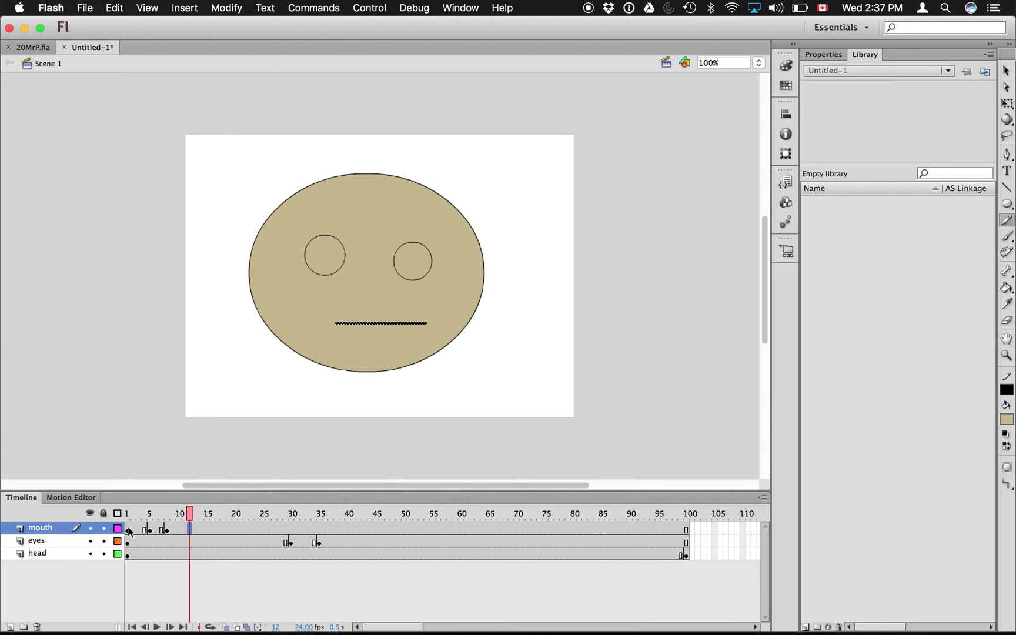
left_click_drag(129, 532, 183, 532)
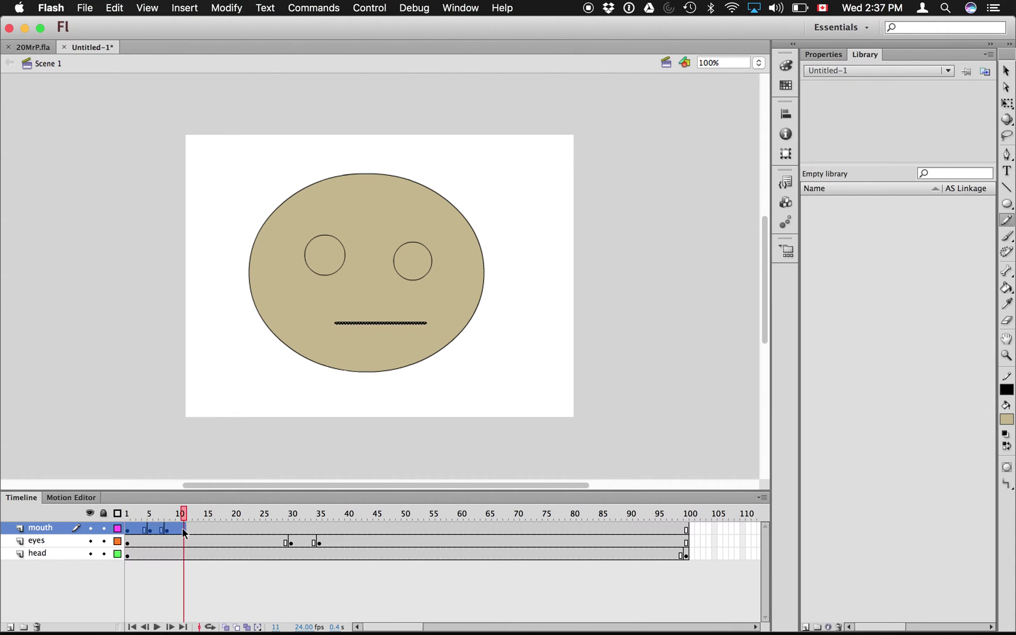
left_click(209, 525)
key("super+v")
key("super+z")
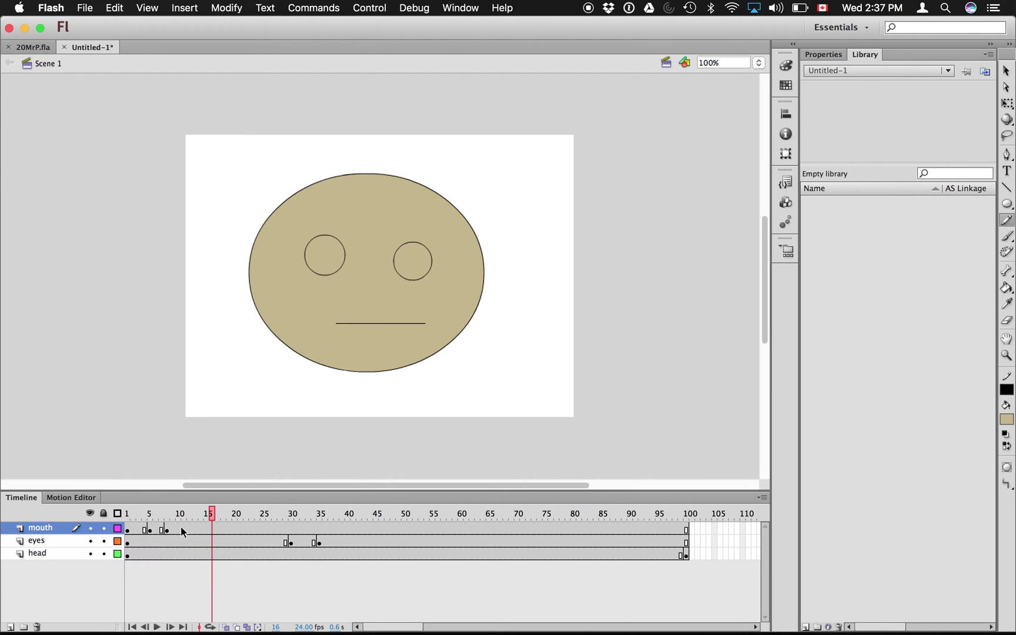
Make frame 13 a blank keyframe and paste frame 5's open mouth in place.
left_click(170, 531)
left_click(150, 530)
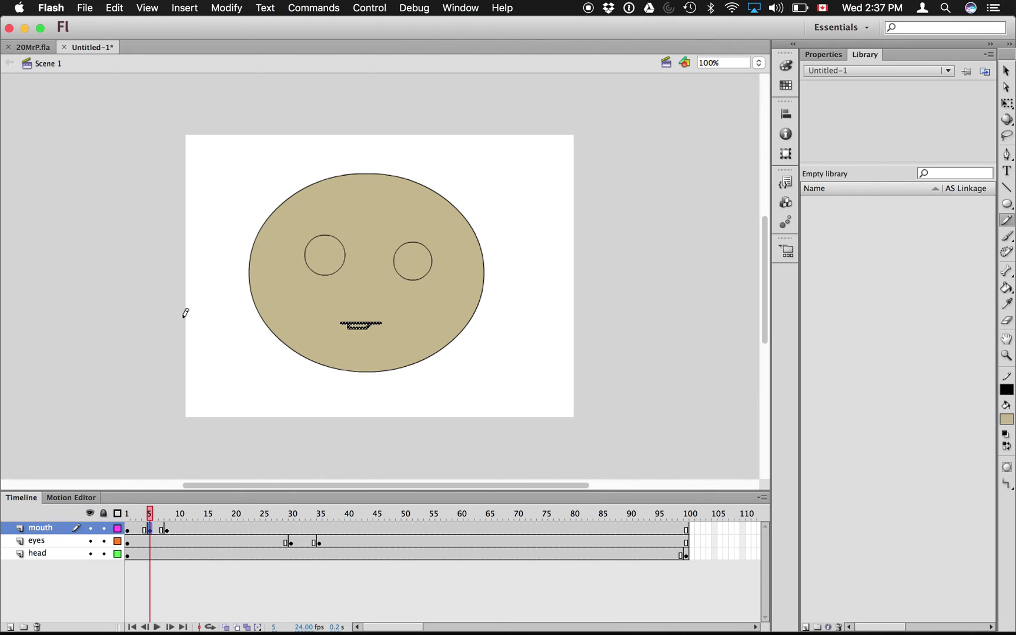
left_click(195, 528)
right_click(196, 529)
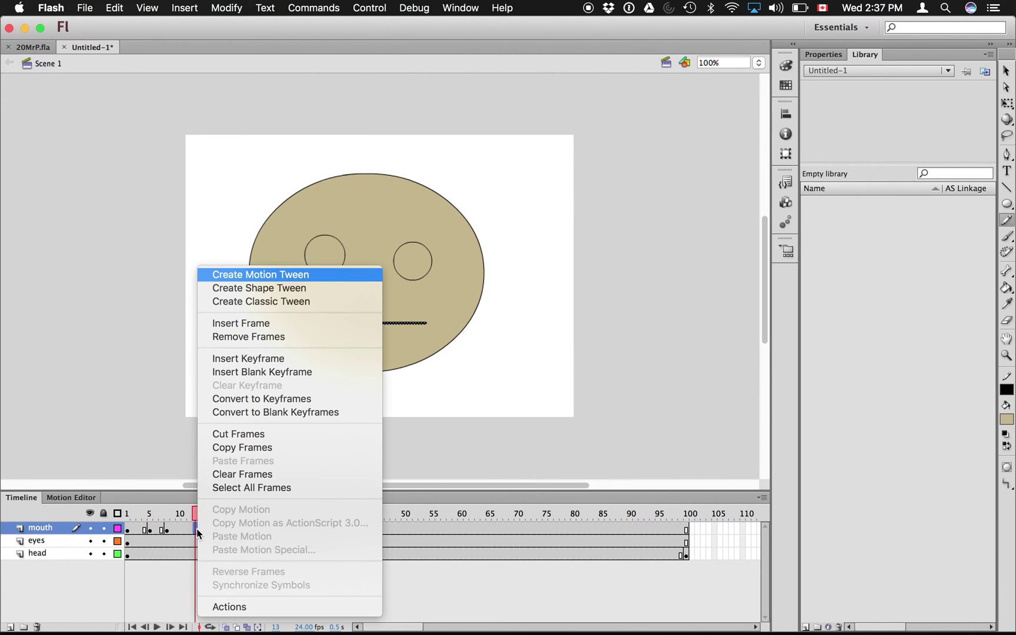
left_click(252, 373)
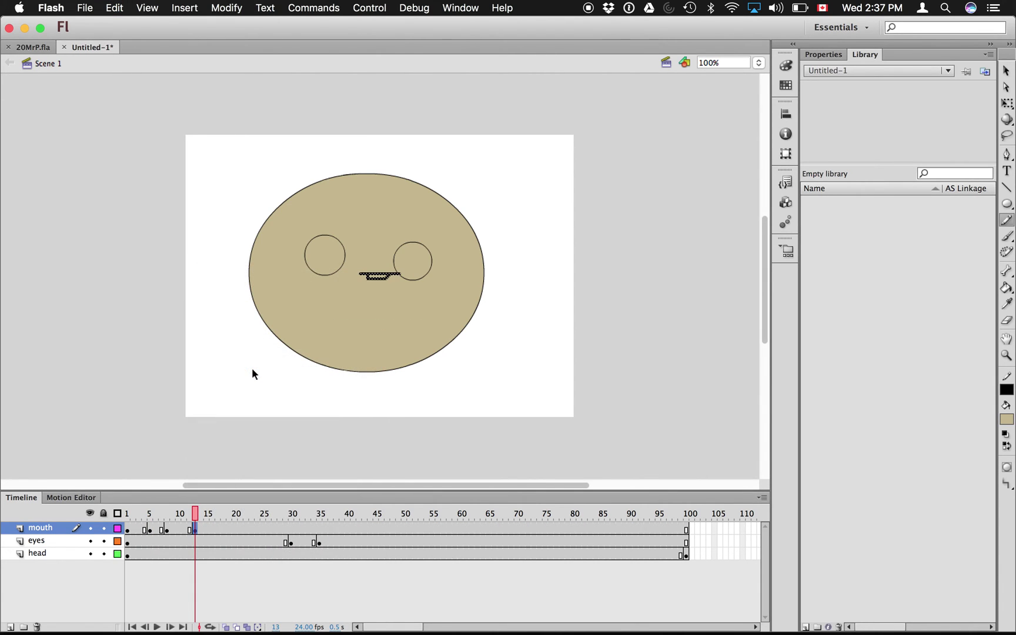
left_click(113, 7)
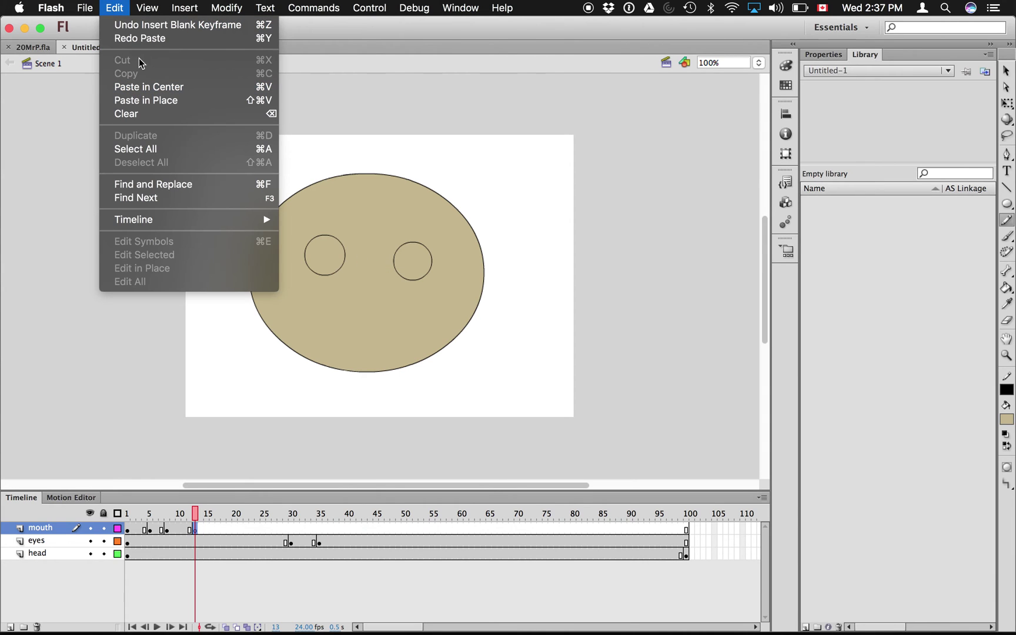
left_click(144, 100)
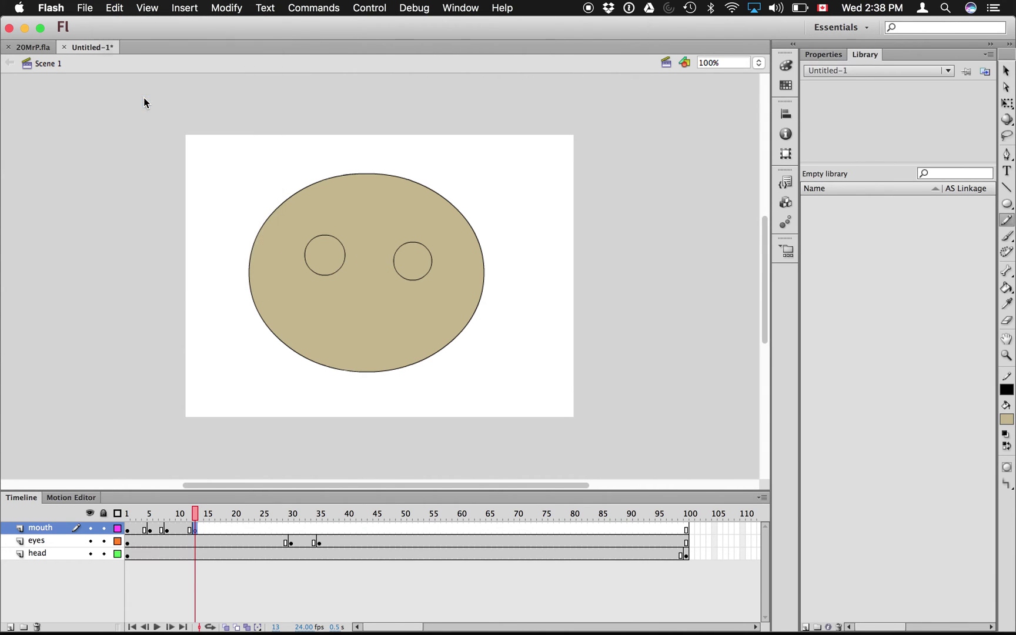
double_click(224, 528)
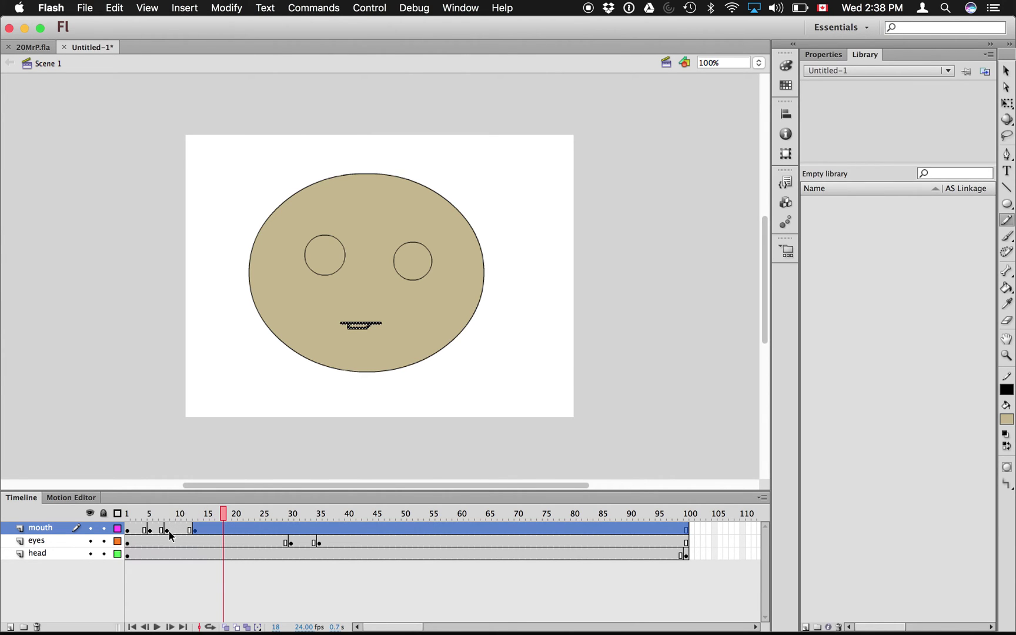
Make frame 19 a blank keyframe holding frame 8's straight mouth line, pasted in place.
left_click(169, 530)
key("super+c")
left_click(228, 530)
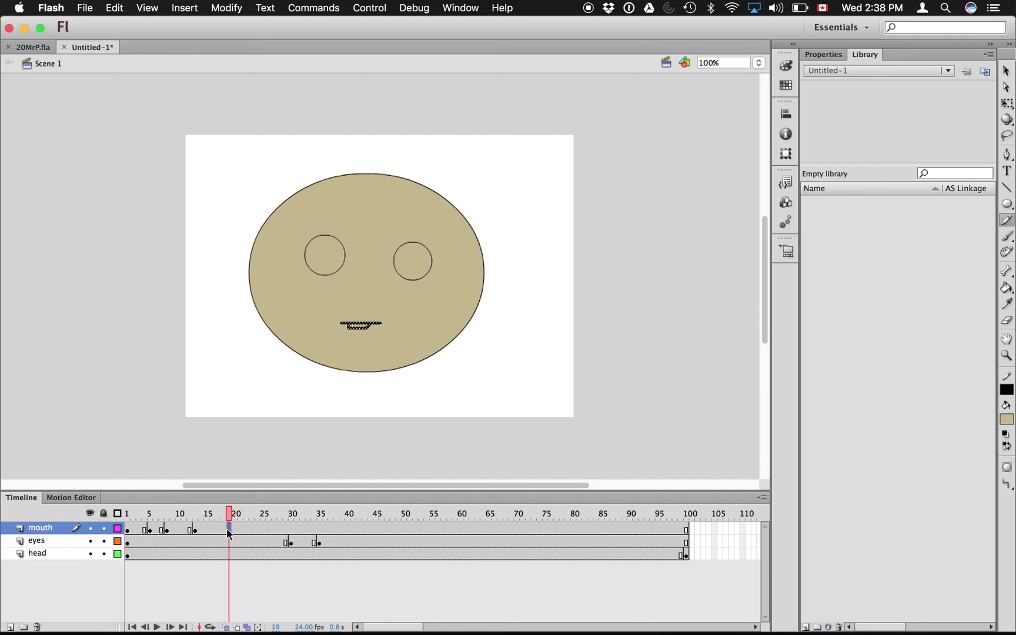
double_click(228, 530)
right_click(228, 531)
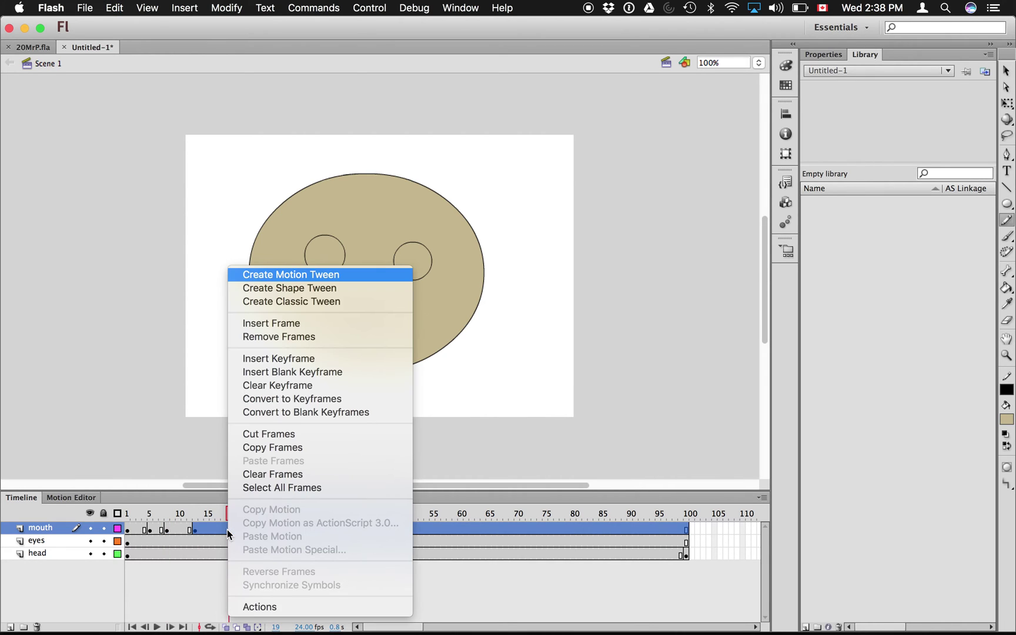
left_click(267, 373)
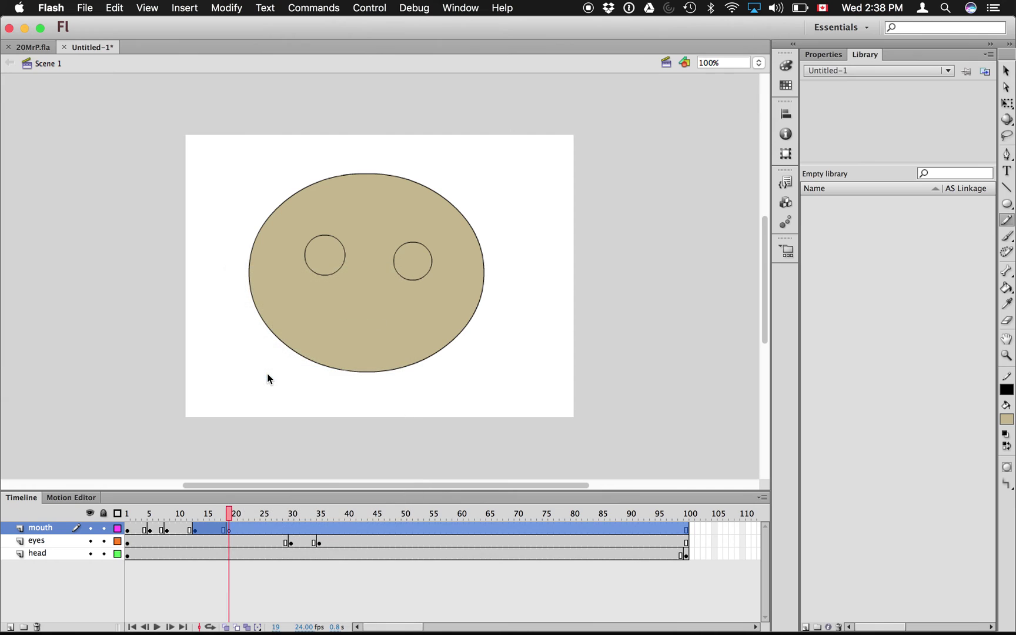
key("super+shift+v")
key("Delete")
left_click(113, 7)
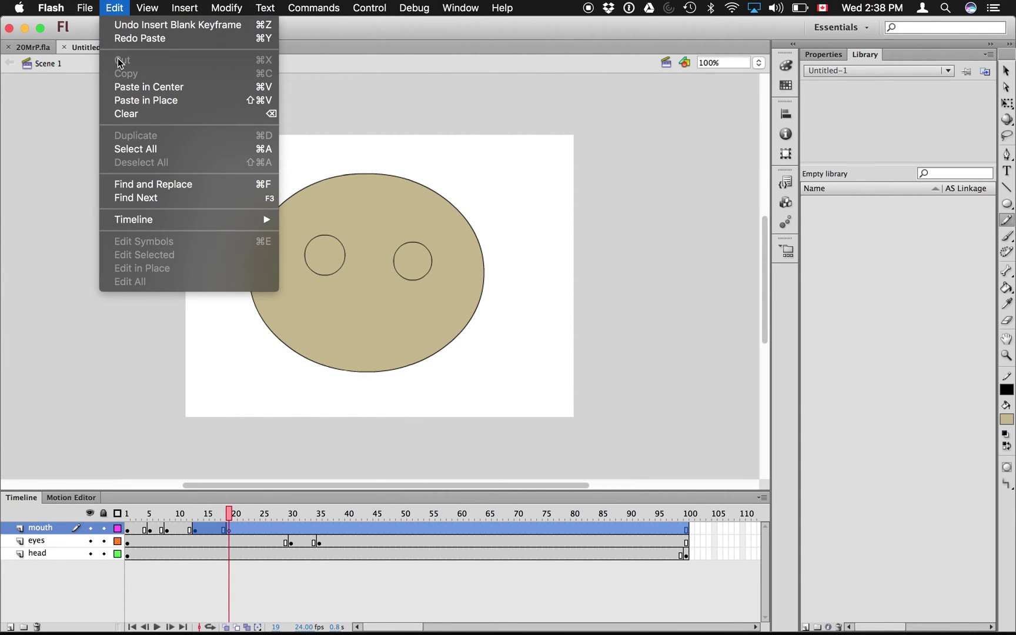
left_click(132, 97)
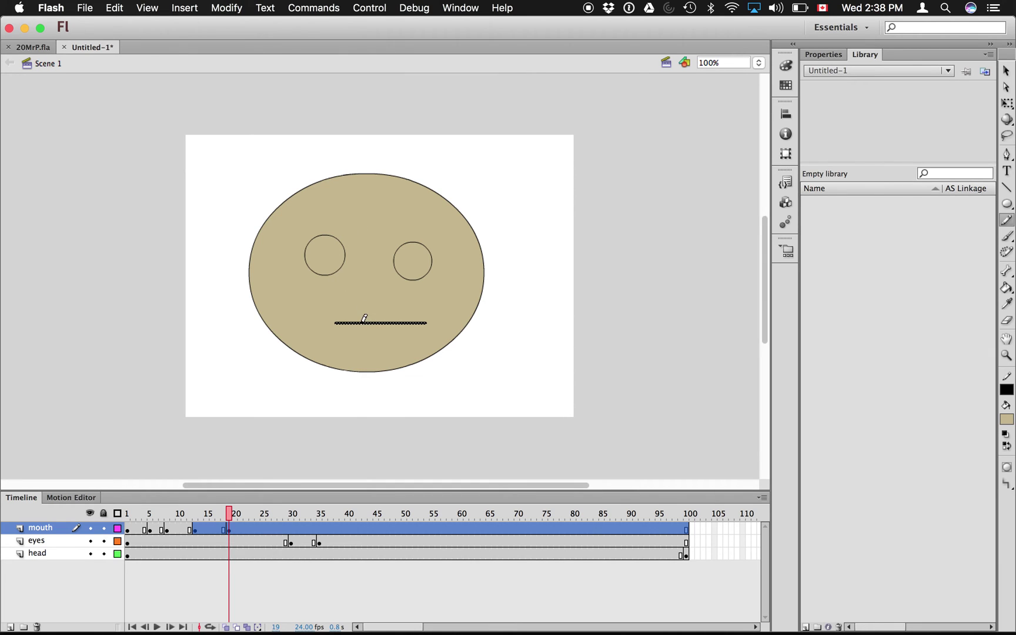
Shorten the mouth line and pencil a small open mouth shape below the eyes.
left_click(1007, 104)
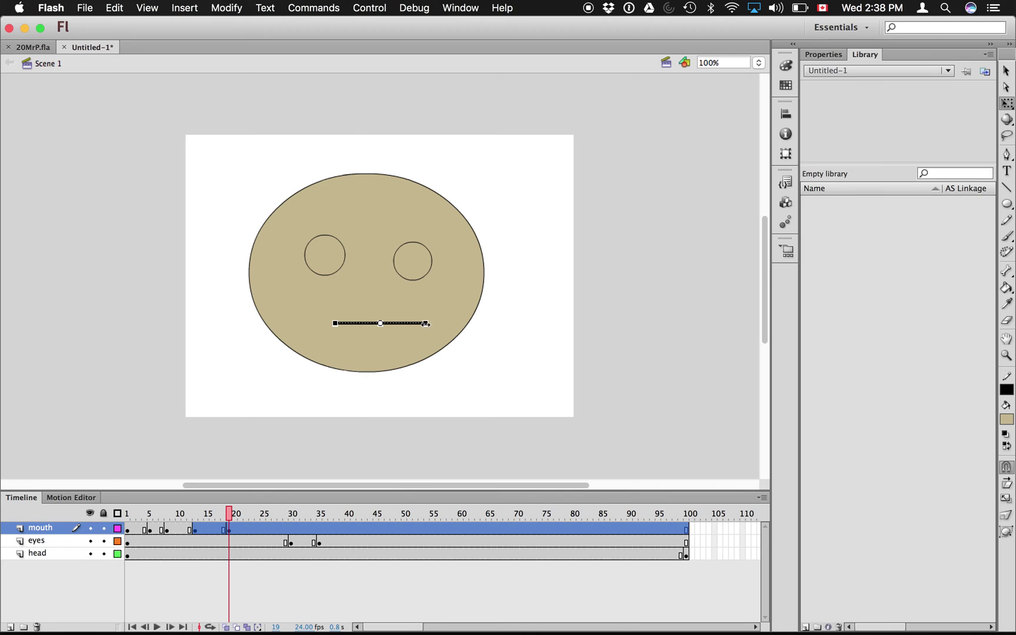
left_click_drag(425, 324, 382, 326)
left_click(1007, 220)
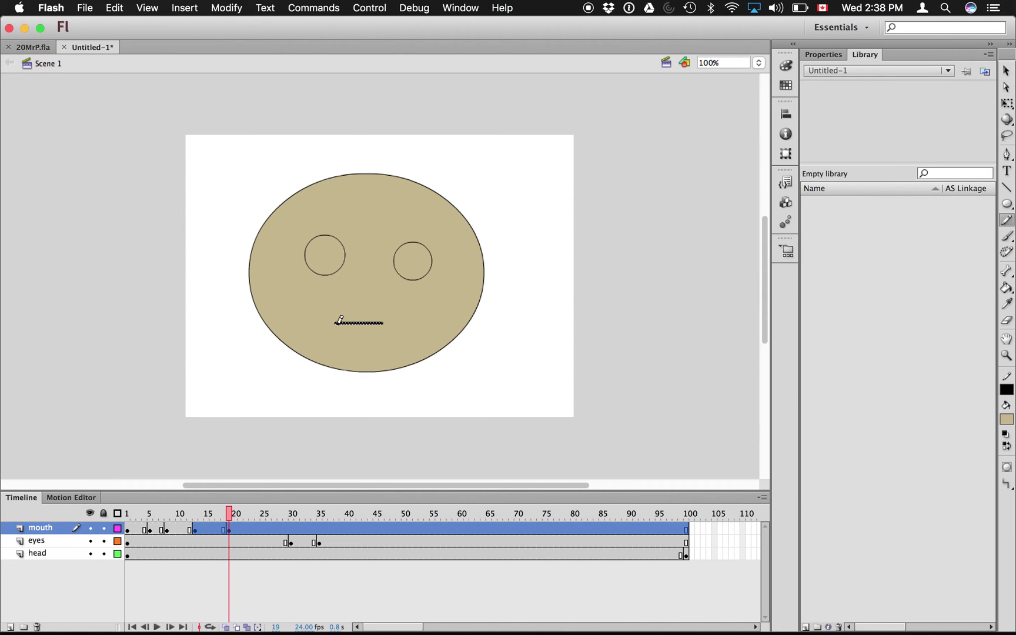
left_click_drag(336, 321, 382, 324)
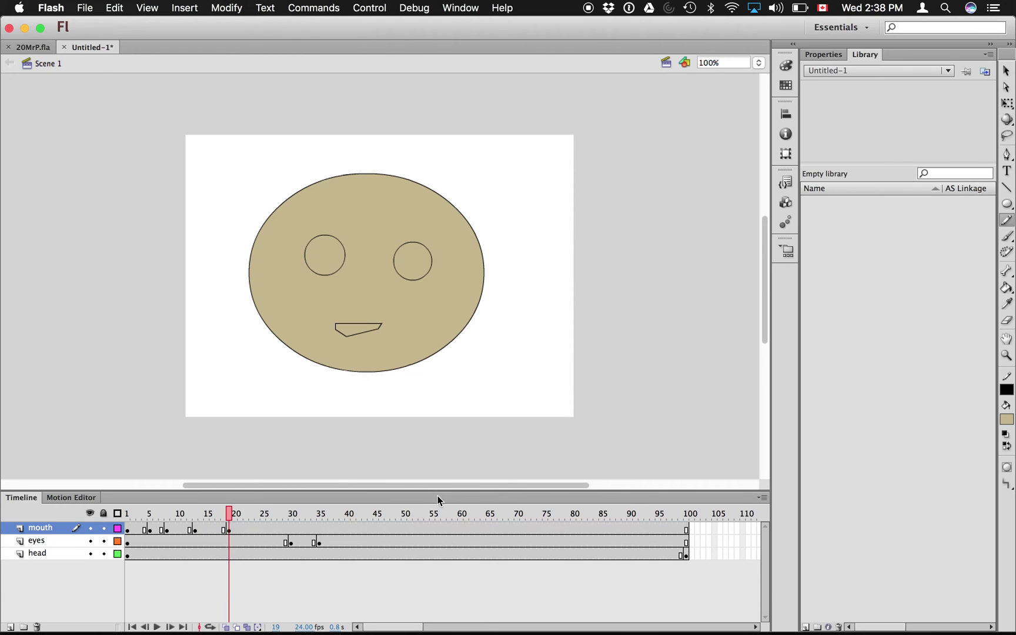
left_click(195, 531)
Make frame 25 a blank keyframe and paste frame 8's straight mouth line in place.
left_click(169, 531)
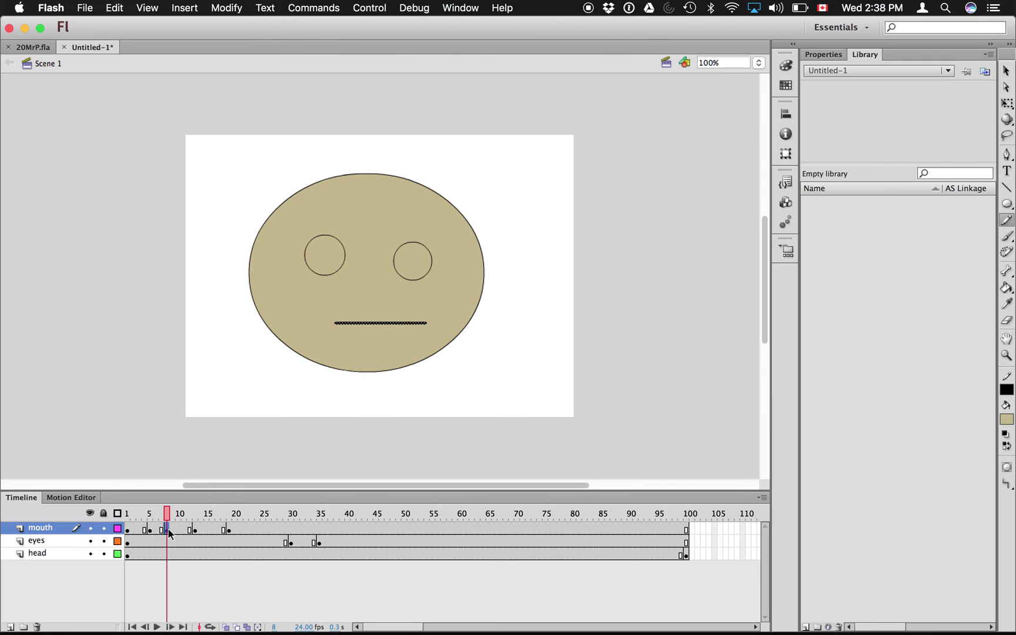
key("super+c")
left_click(263, 529)
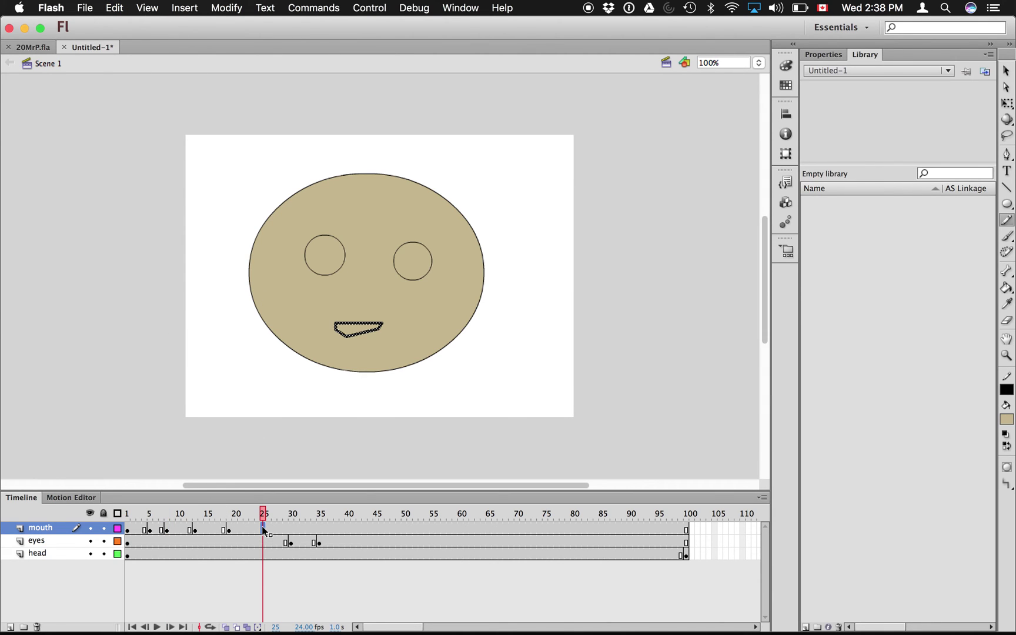
double_click(263, 529)
right_click(263, 529)
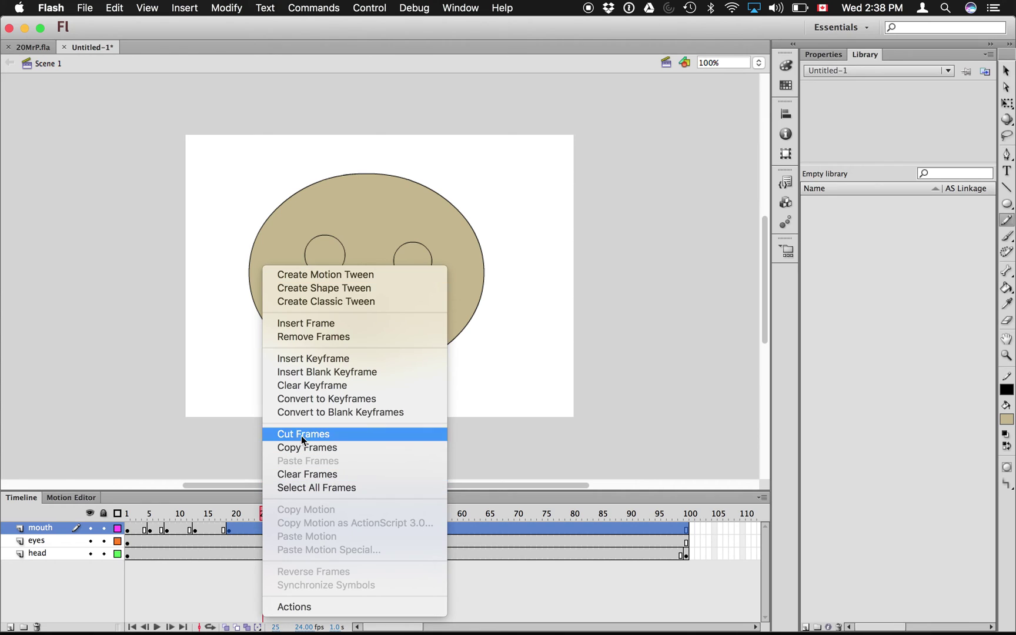
left_click(300, 373)
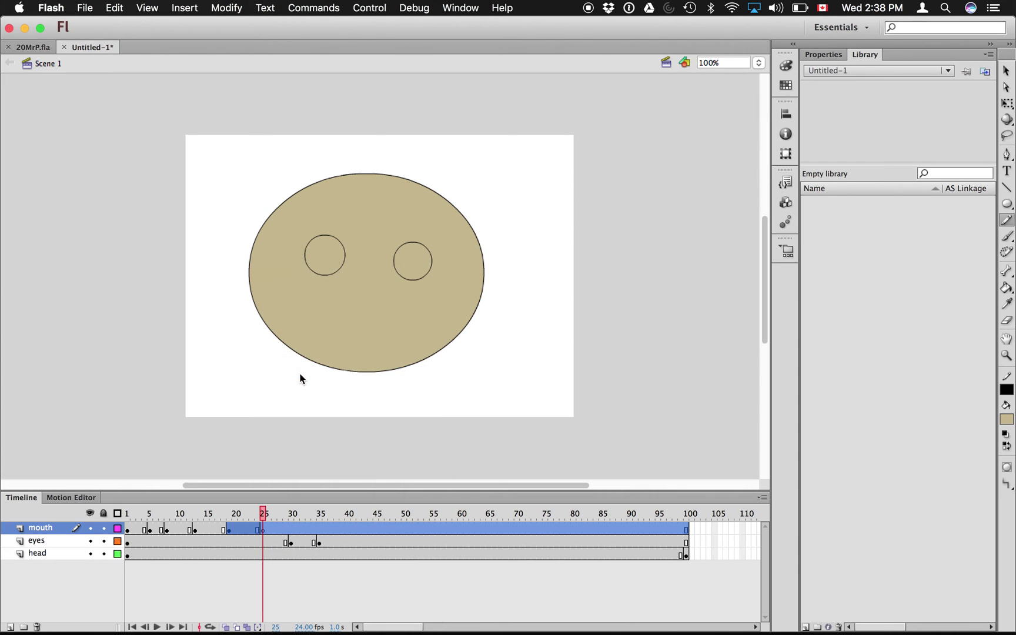
key("super+v")
key("super+z")
left_click(115, 6)
left_click(153, 100)
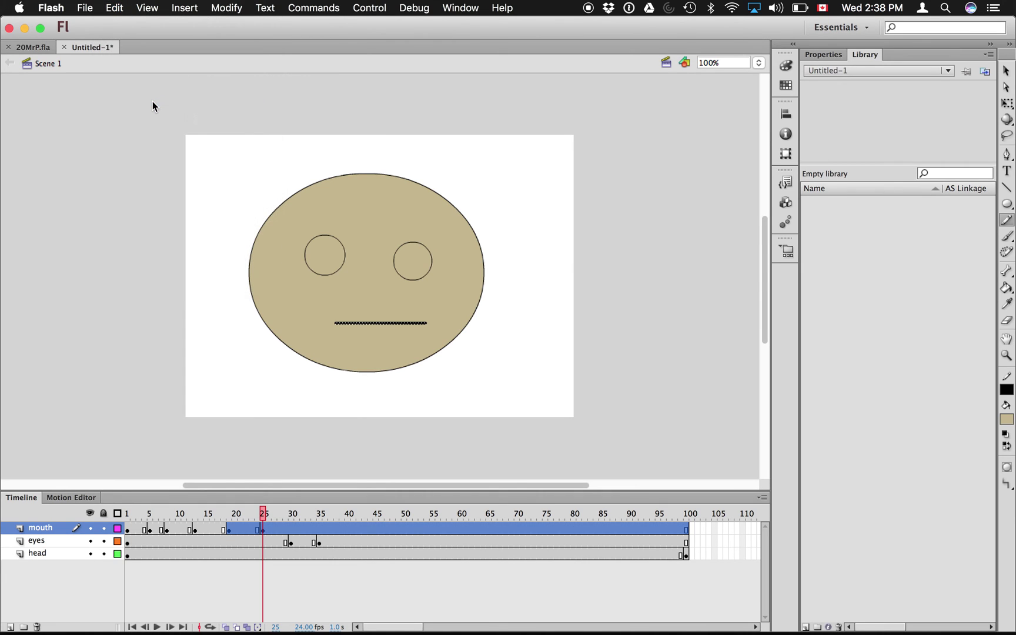
Review mouth-layer frames 30 to 38 and bring up the frame options at frame 38.
left_click(293, 529)
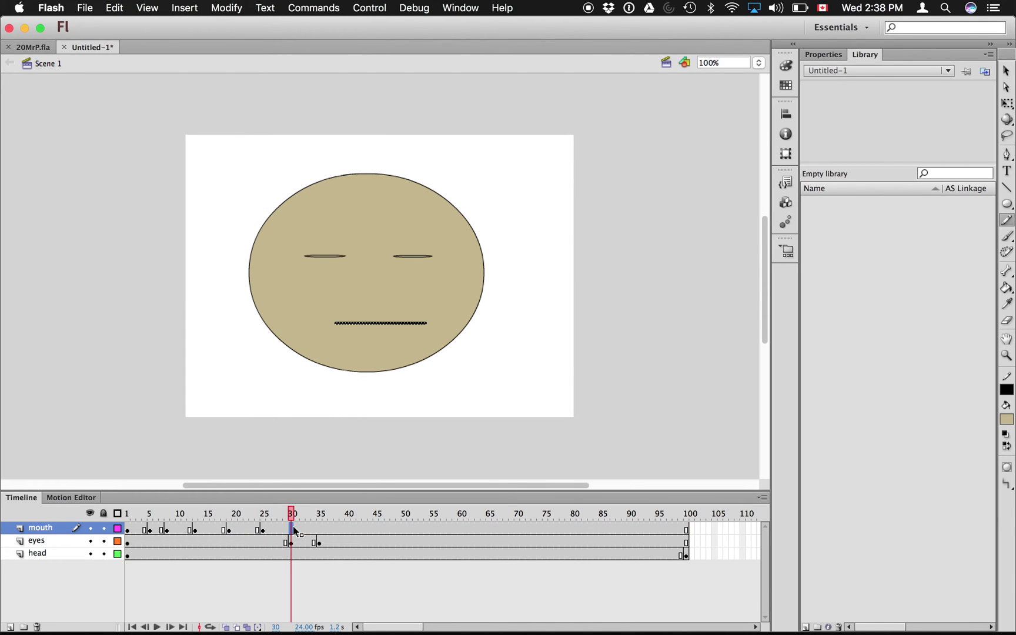
left_click(298, 529)
left_click(338, 528)
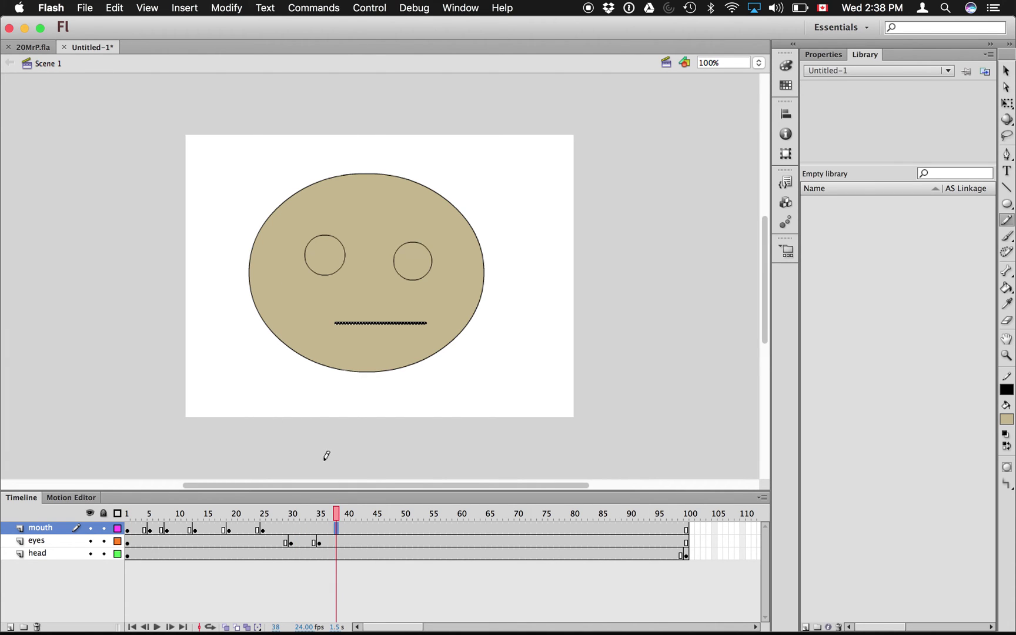
left_click(114, 8)
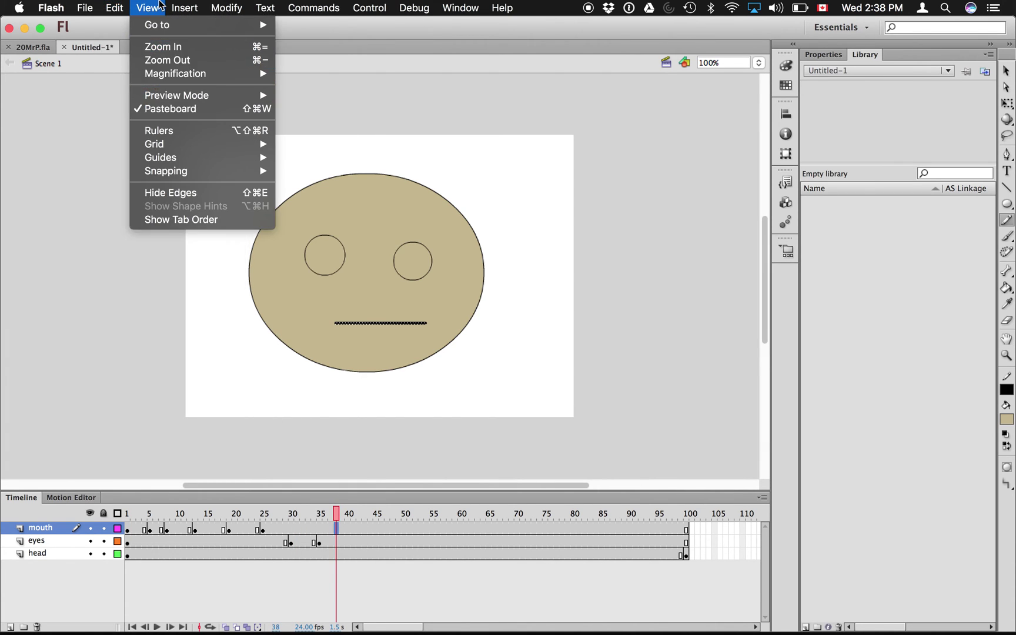
mouse_move(182, 6)
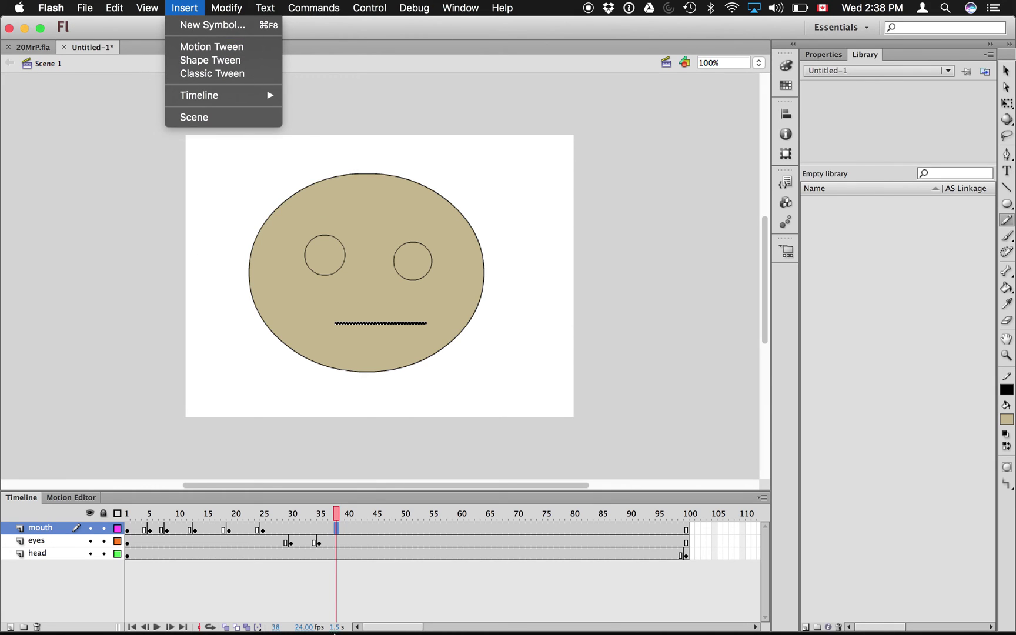
left_click(342, 547)
left_click(335, 526)
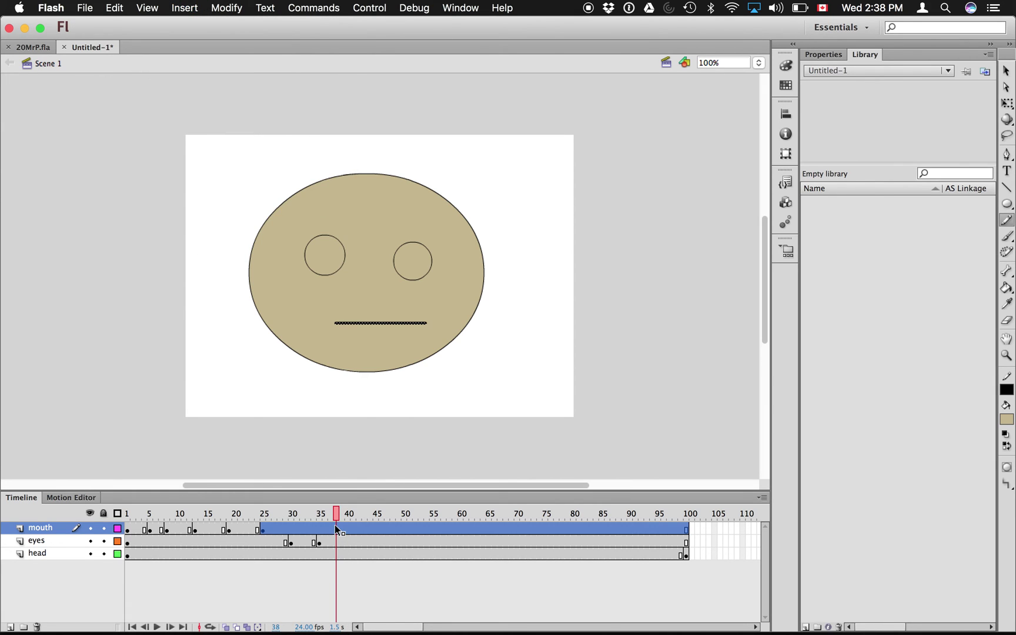
right_click(335, 527)
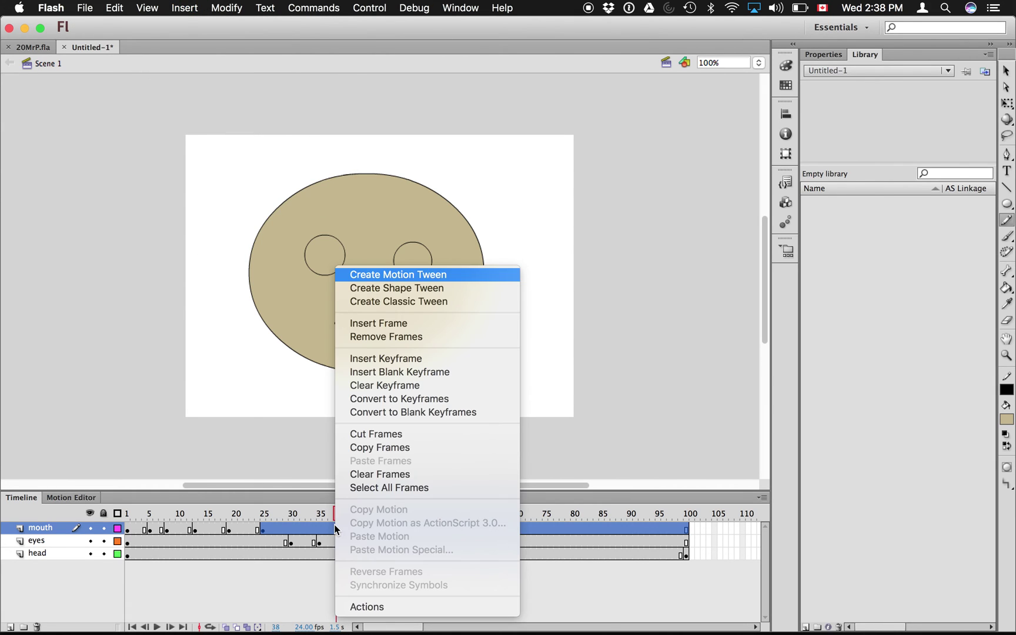
Make frame 38 a blank keyframe and paste frame 19's open mouth in place.
left_click(408, 372)
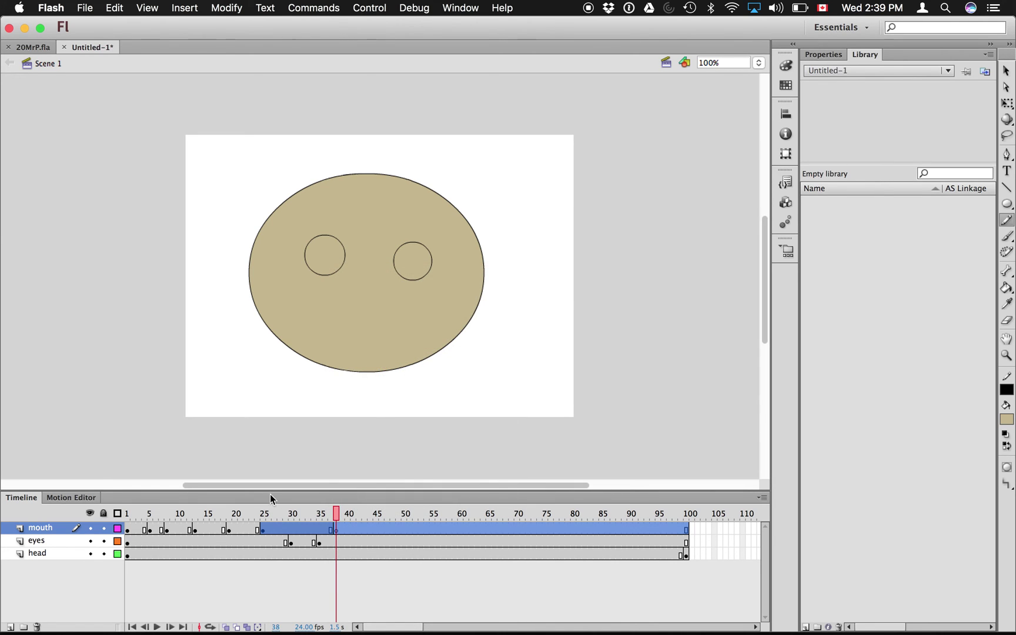
left_click(266, 533)
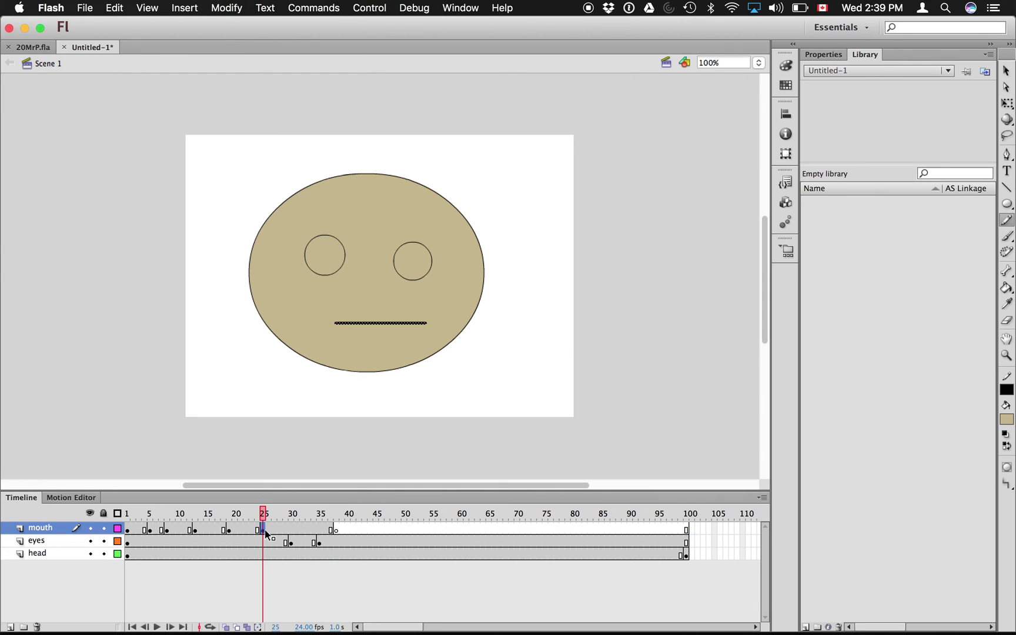
left_click(229, 531)
key("super+alt+c")
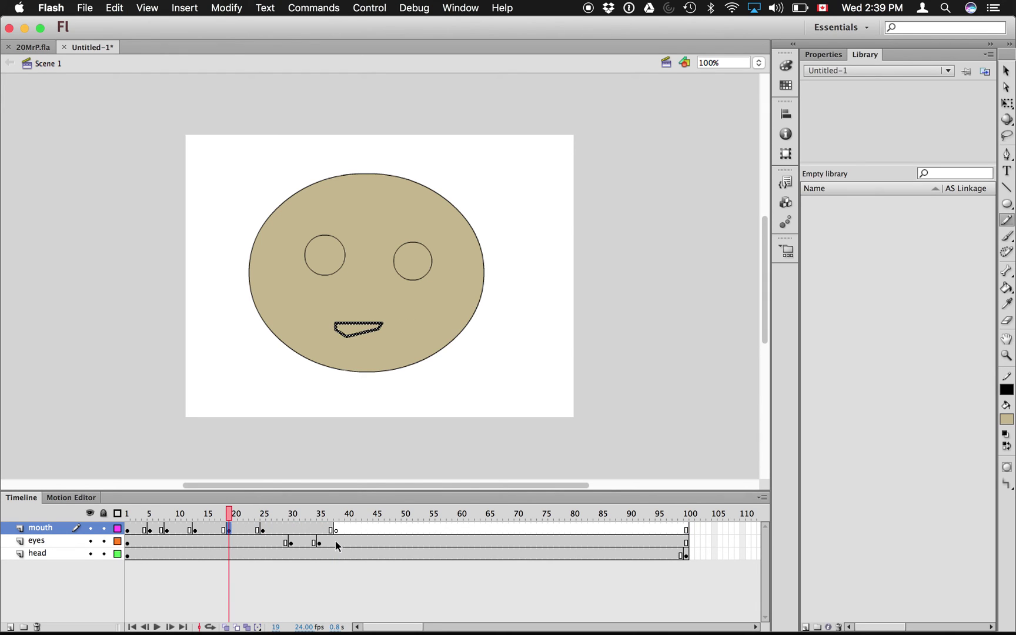
left_click(337, 533)
key("super+v")
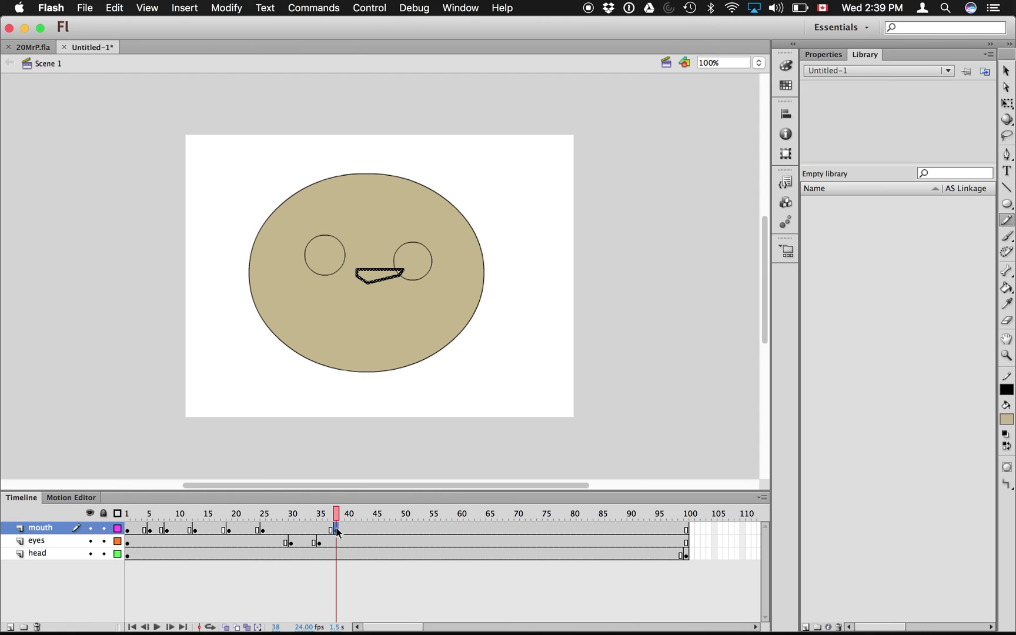
key("super+z")
left_click(114, 8)
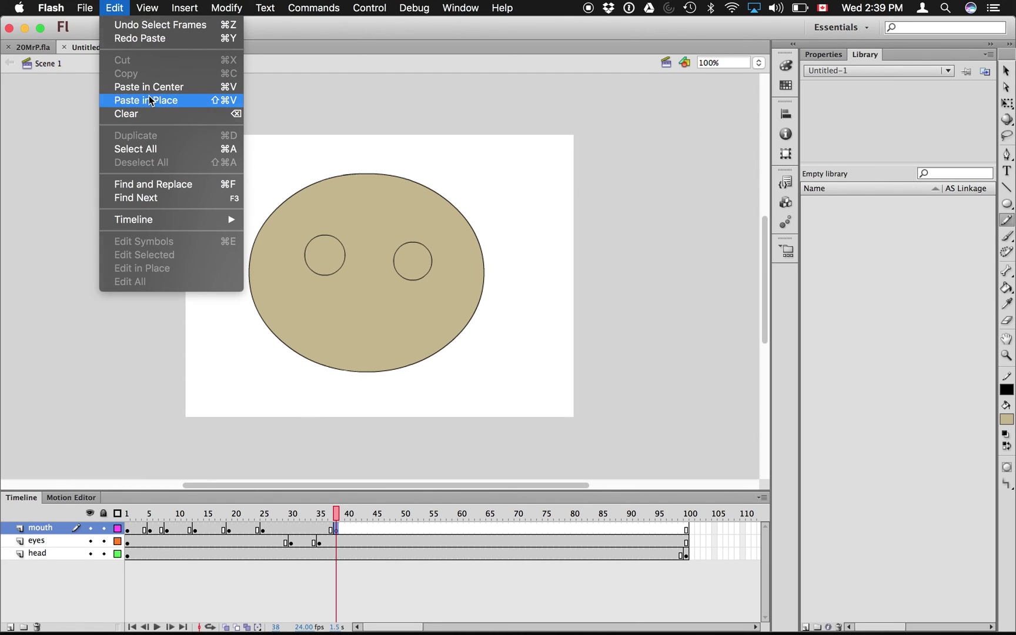
left_click(150, 101)
Add an empty keyframe at frame 53 and pick up frame 25's straight mouth line.
left_click(421, 541)
left_click(421, 528)
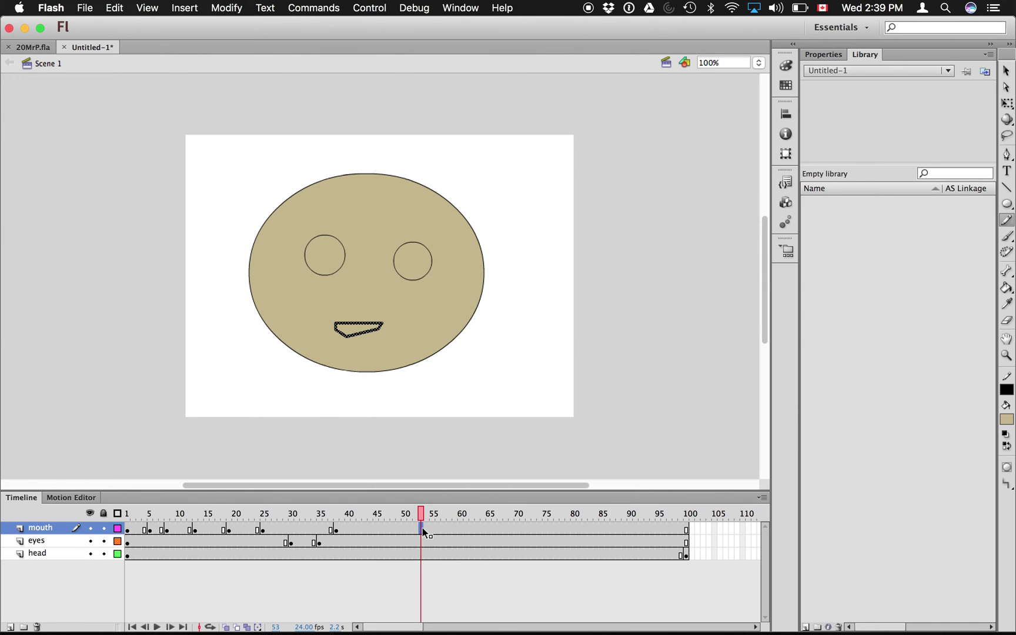
double_click(422, 527)
right_click(423, 527)
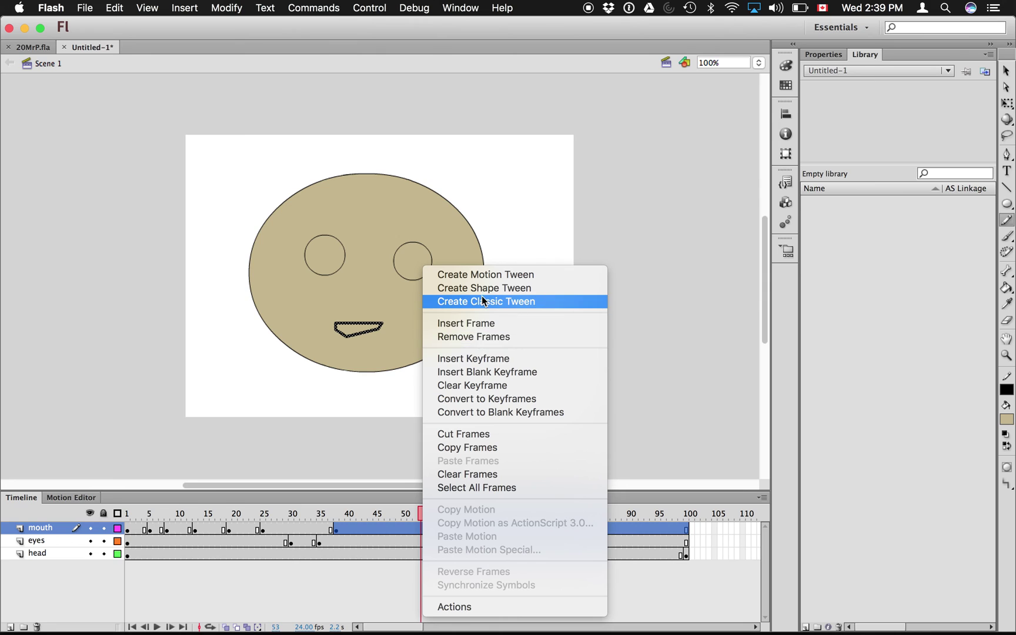
left_click(495, 374)
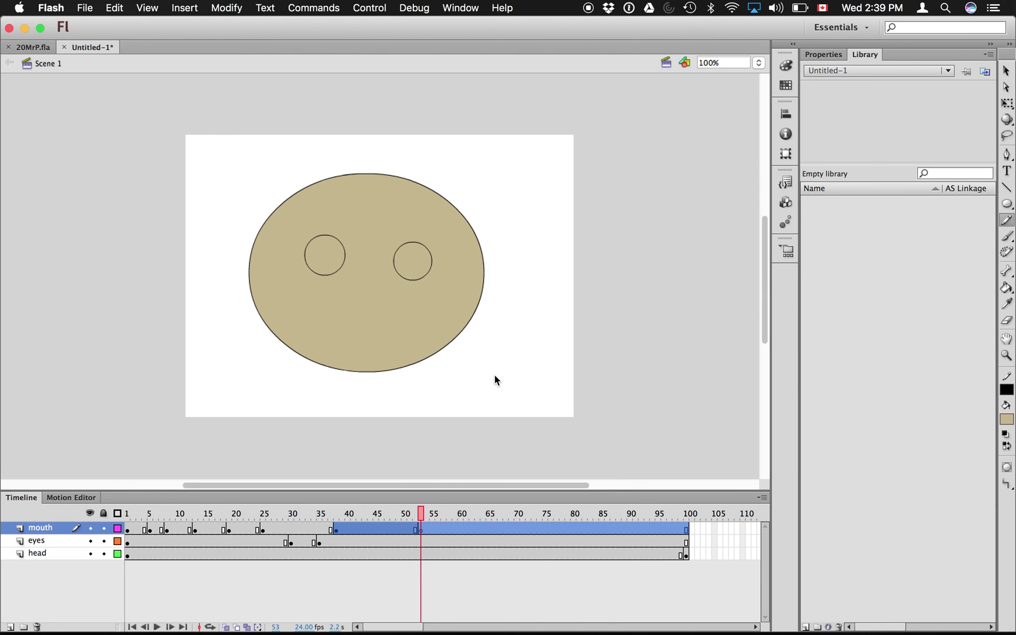
left_click(264, 531)
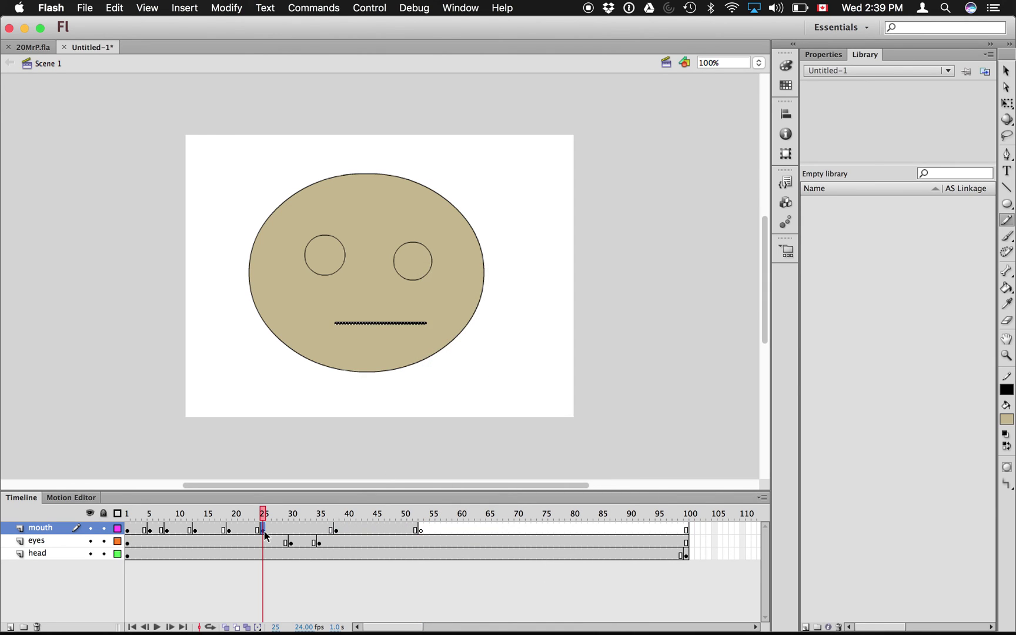
left_click(425, 530)
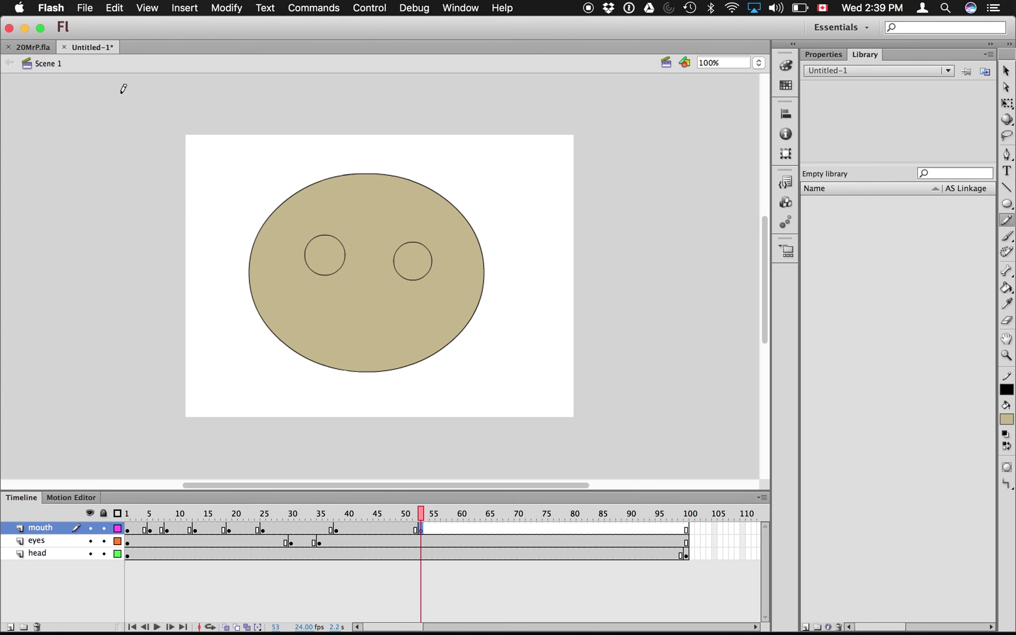
left_click(115, 8)
Paste the straight mouth line in place at frame 53 and run Test Scene.
left_click(141, 100)
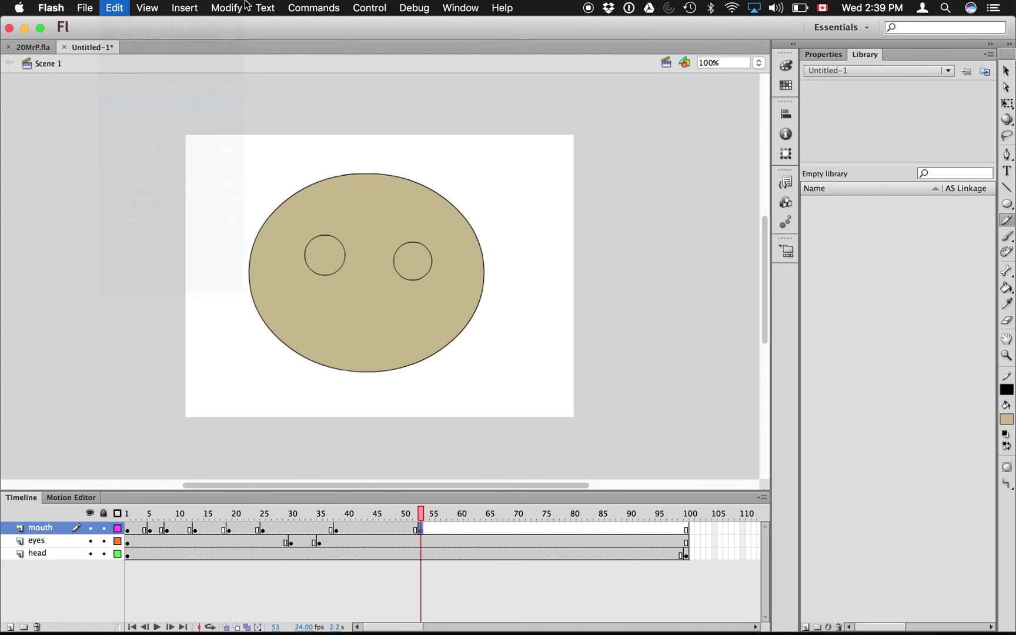
left_click(382, 7)
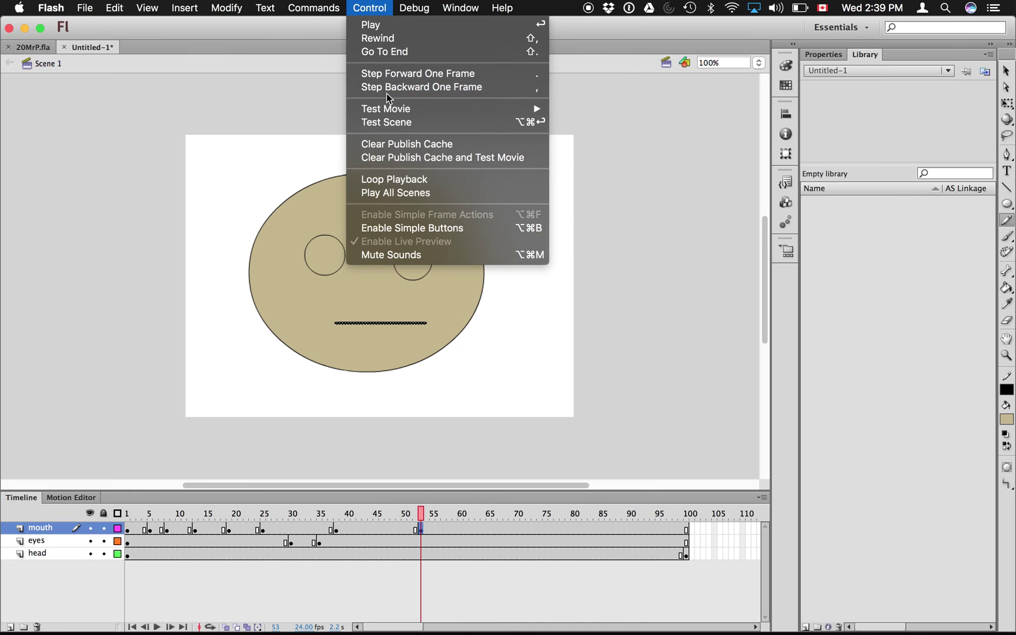
left_click(389, 122)
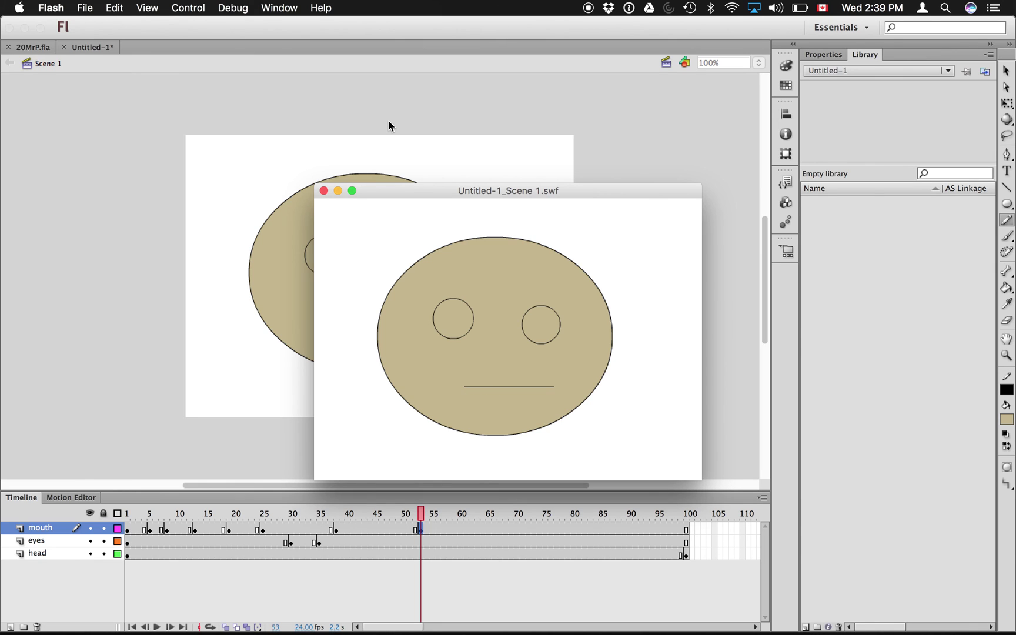
Close the Untitled-1 preview, switch to 20MrP.fla, and scrub its playhead back to frame 1.
left_click(323, 190)
left_click(33, 47)
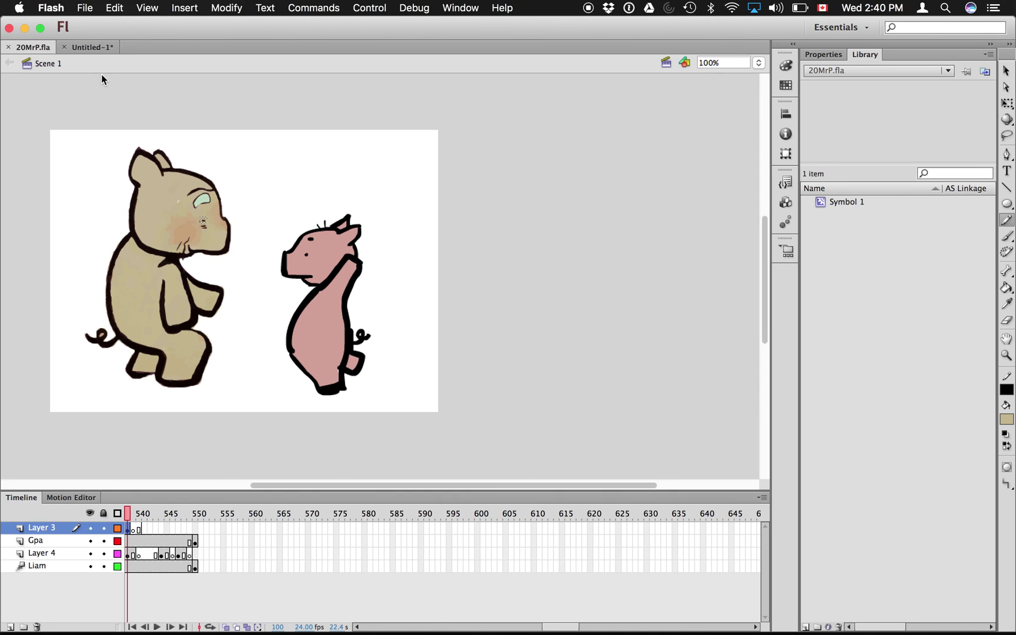
scroll(339, 530, "left", 20)
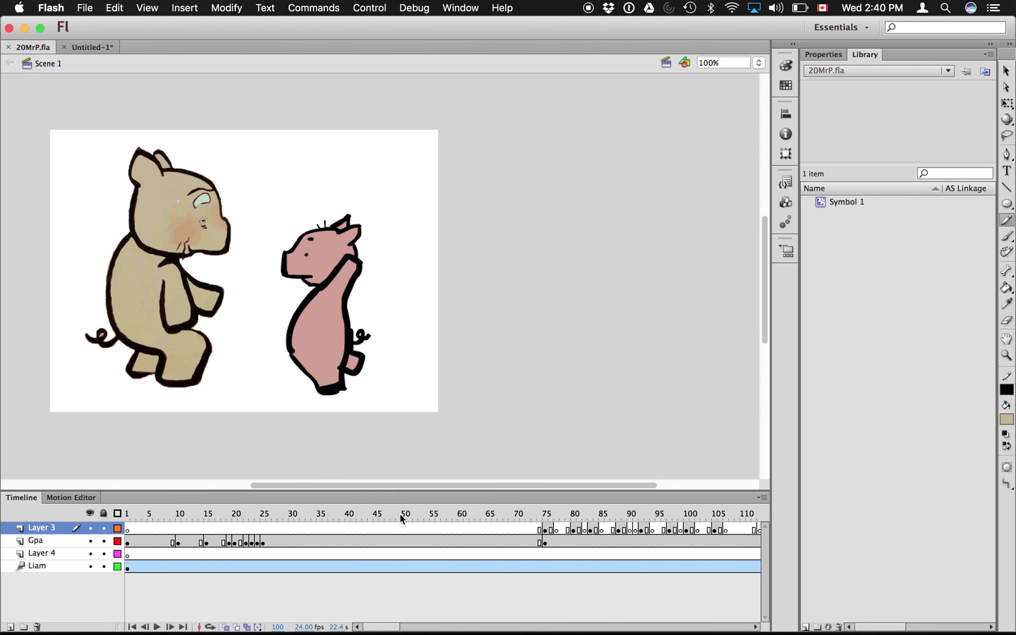
left_click_drag(347, 512, 477, 515)
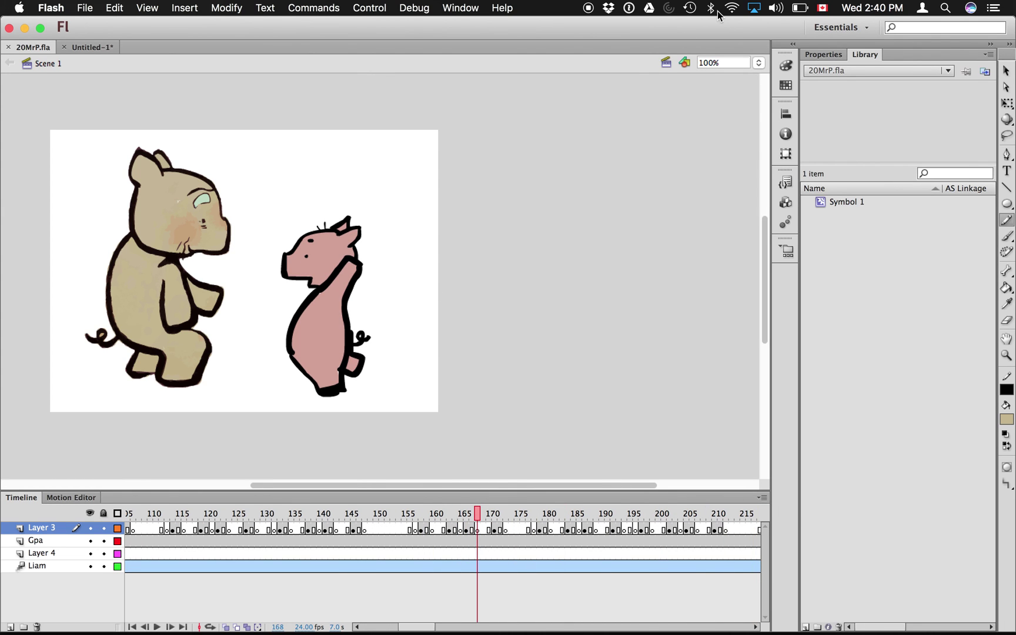